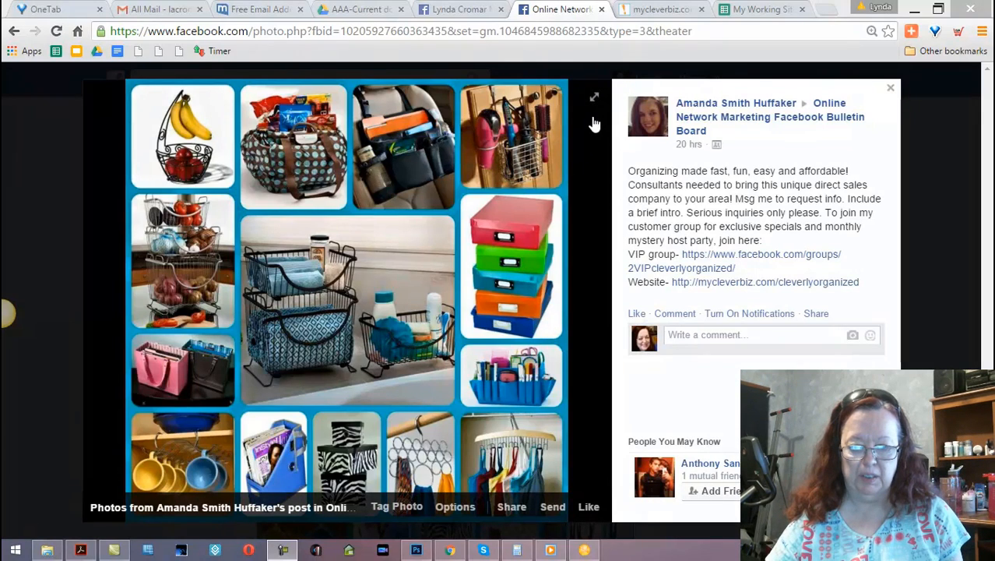
Examine the Clever Container consultant website and the Facebook post that promotes its organizing products
left_click(654, 10)
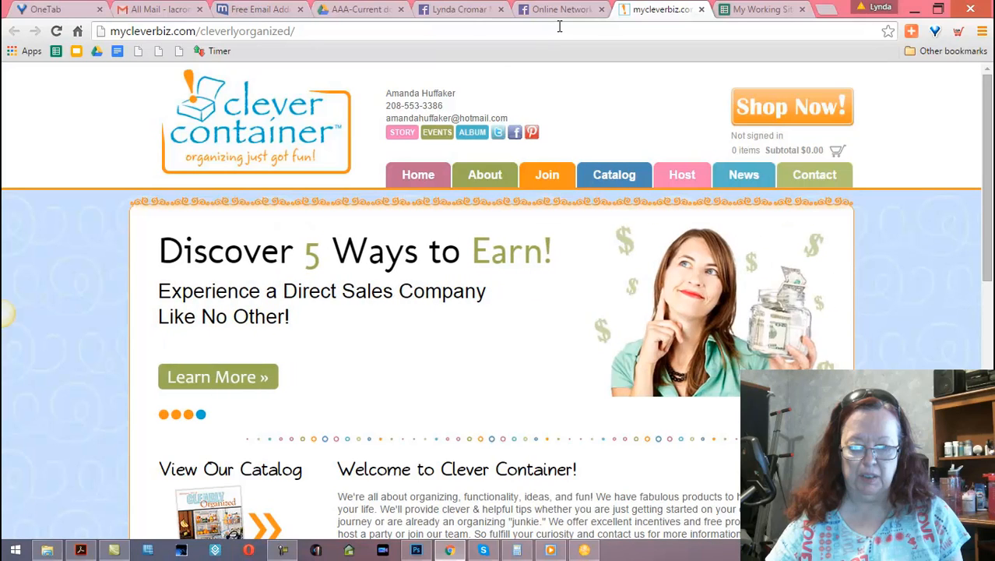
left_click_drag(987, 123, 980, 103)
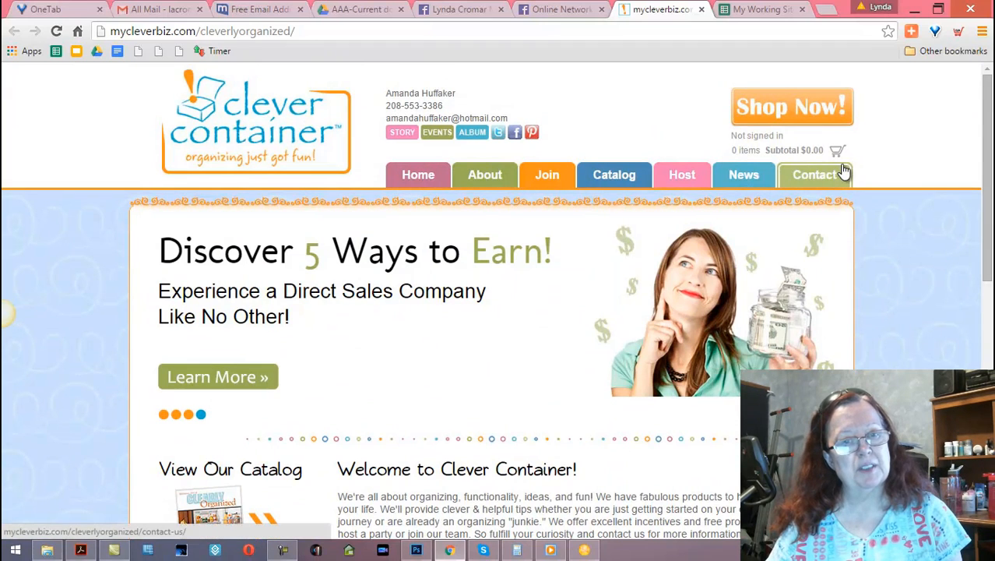
left_click_drag(988, 120, 989, 365)
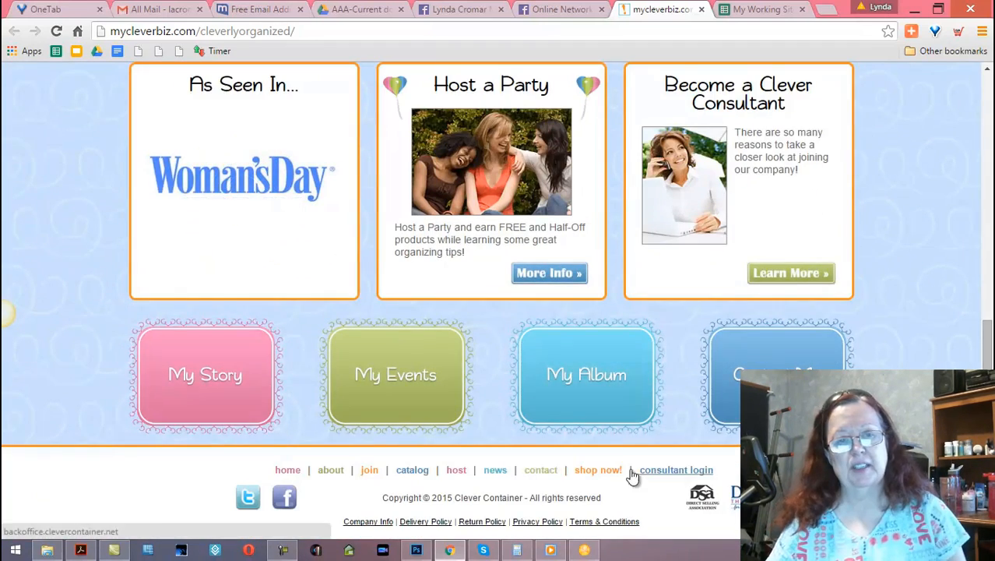
left_click_drag(987, 342, 976, 99)
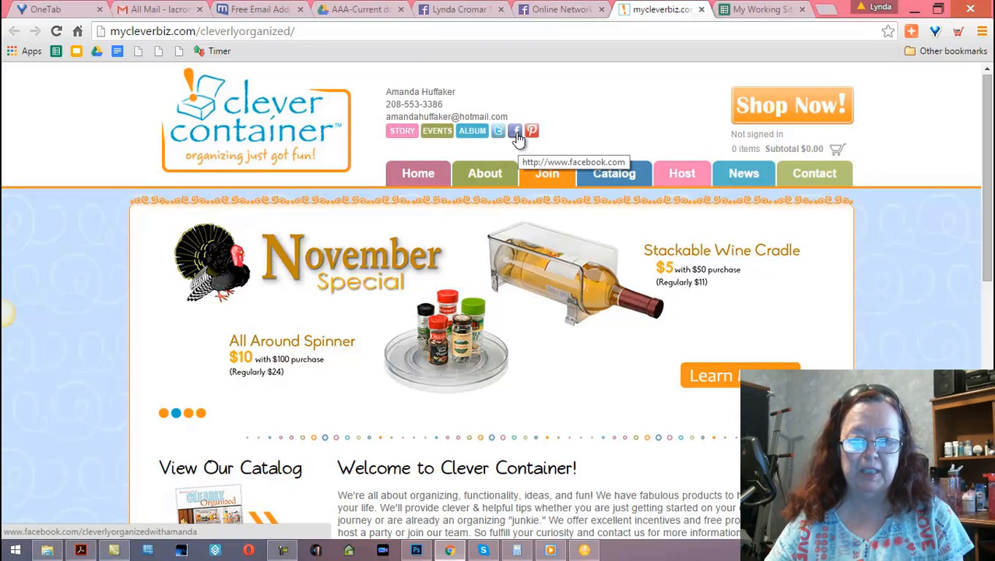
left_click(543, 9)
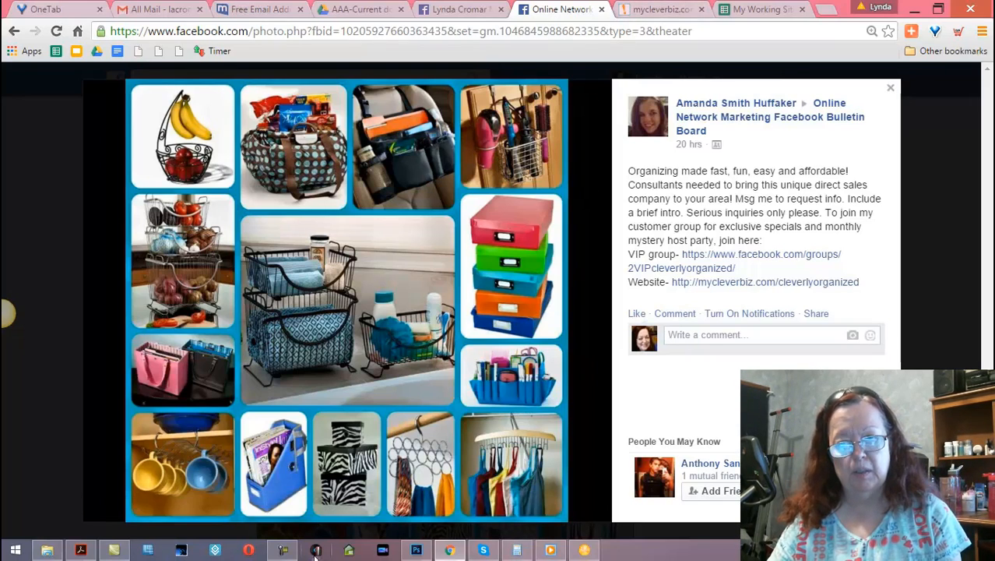
left_click(283, 550)
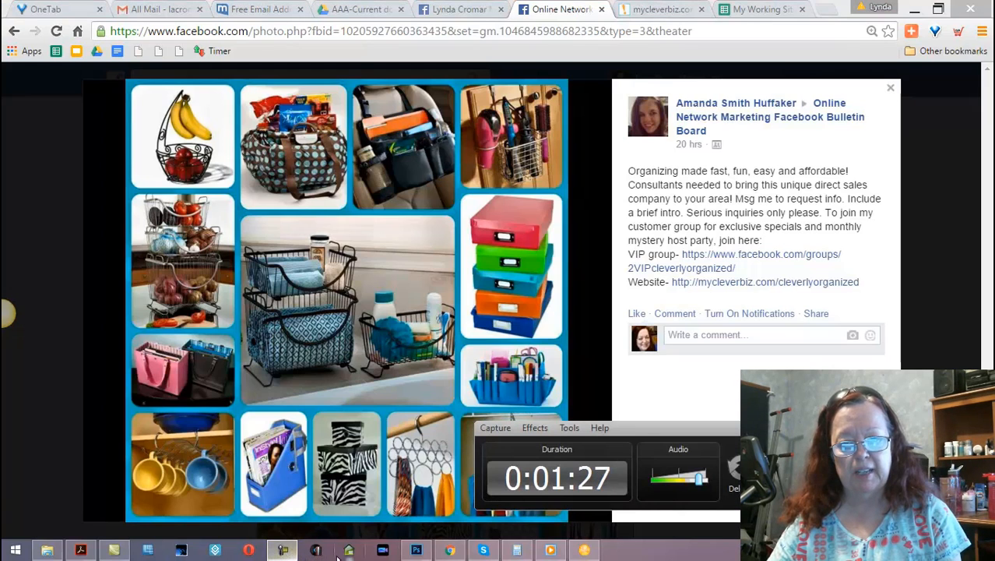
left_click(770, 282)
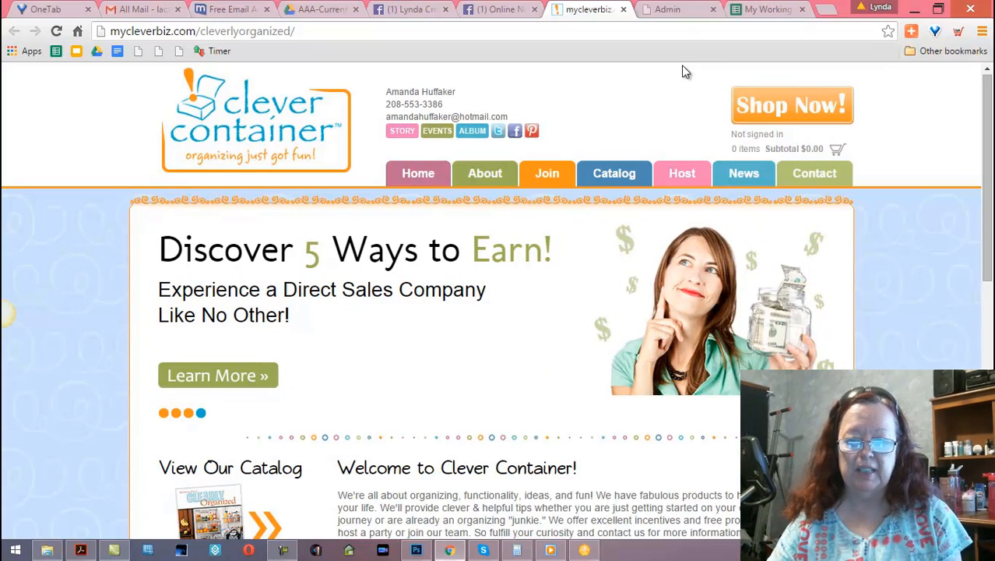
left_click(484, 11)
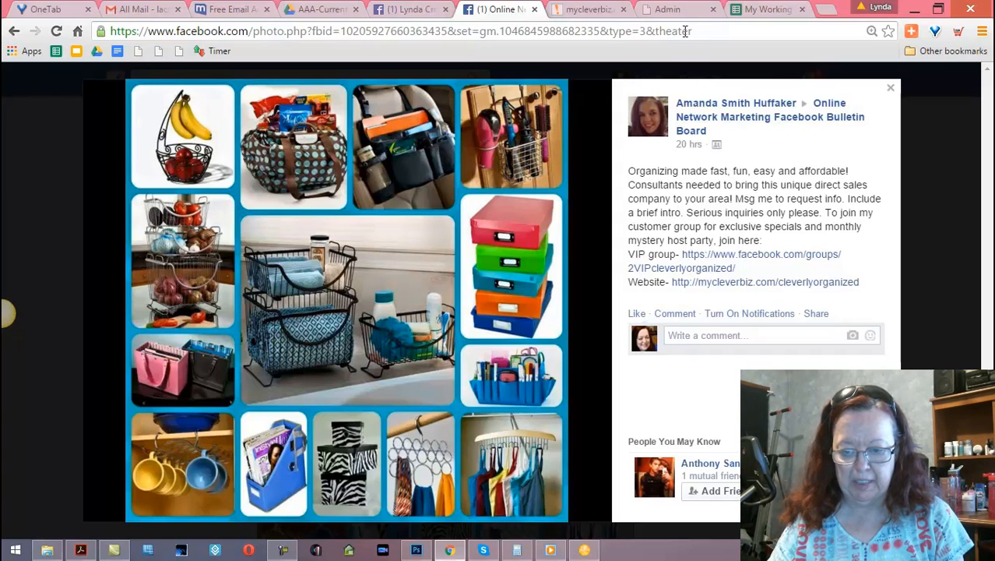
In the Power Lead System admin site, make a copy of the Any Company: Lead Capture #02 page with name and email
left_click(666, 10)
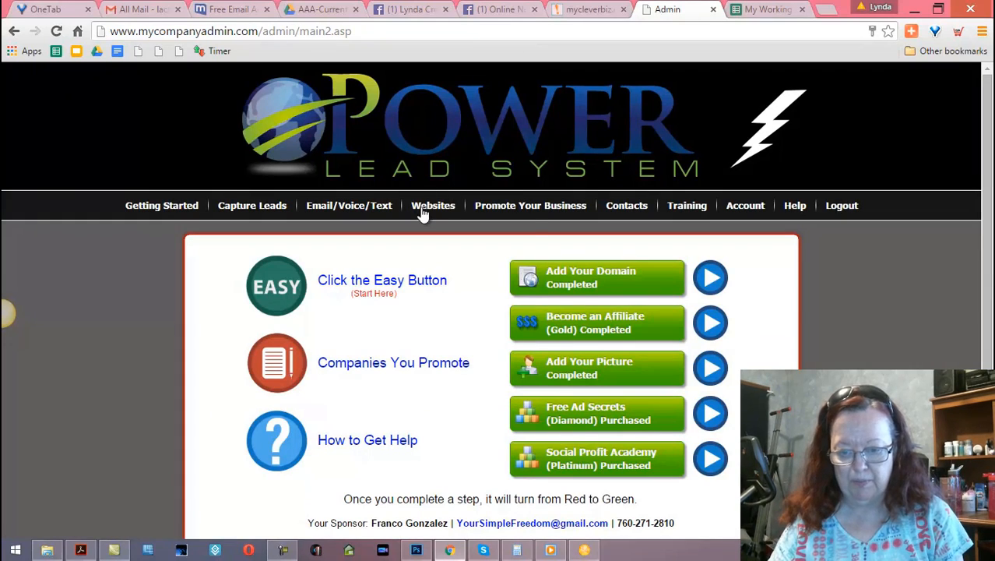
mouse_move(428, 210)
mouse_move(432, 247)
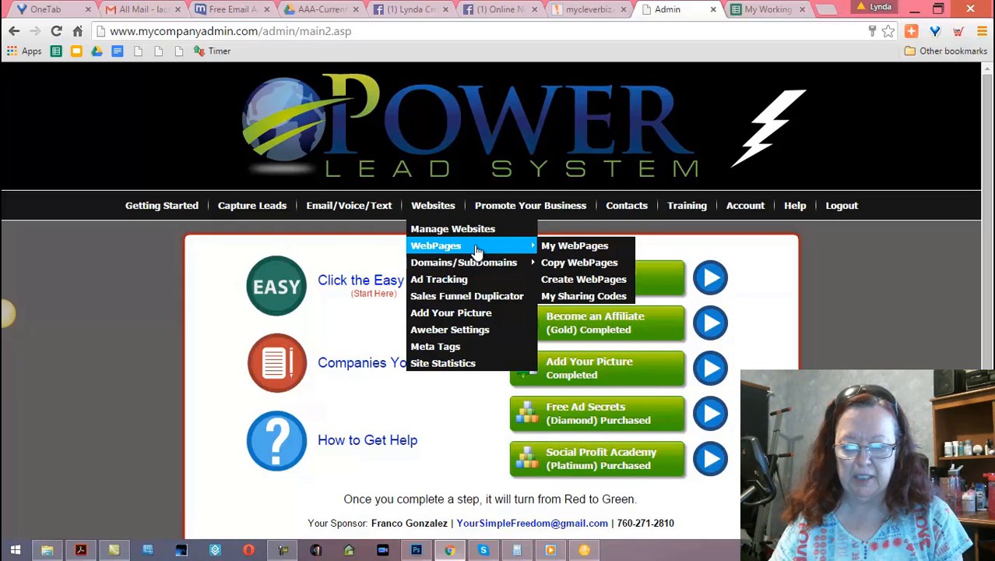
left_click(556, 263)
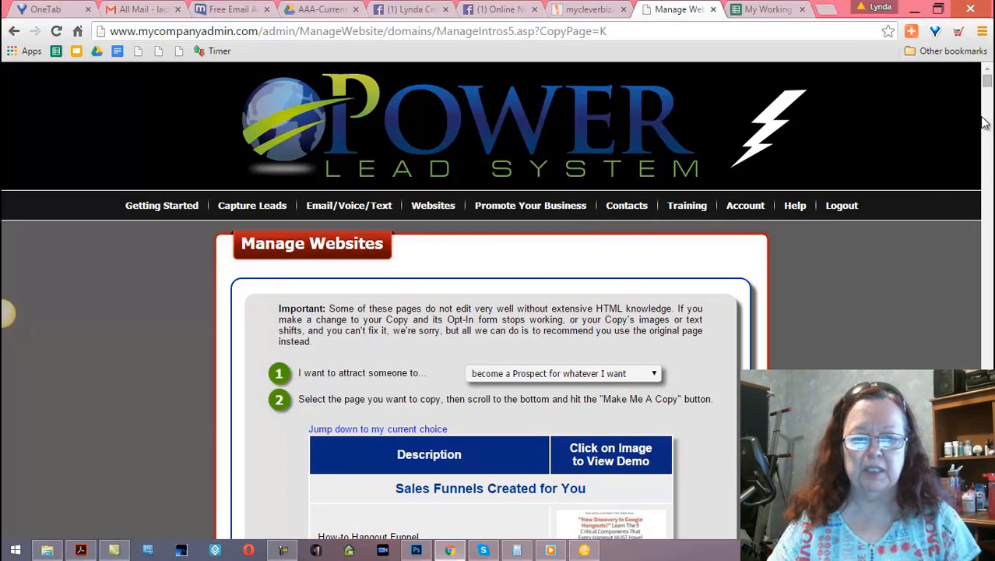
left_click_drag(985, 80, 985, 368)
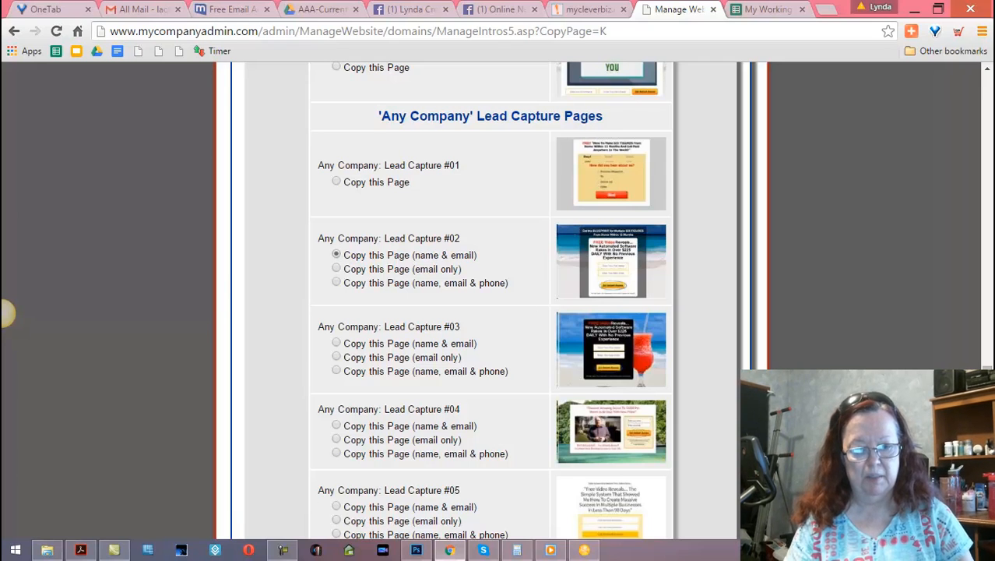
scroll(6, 313, "down", 20)
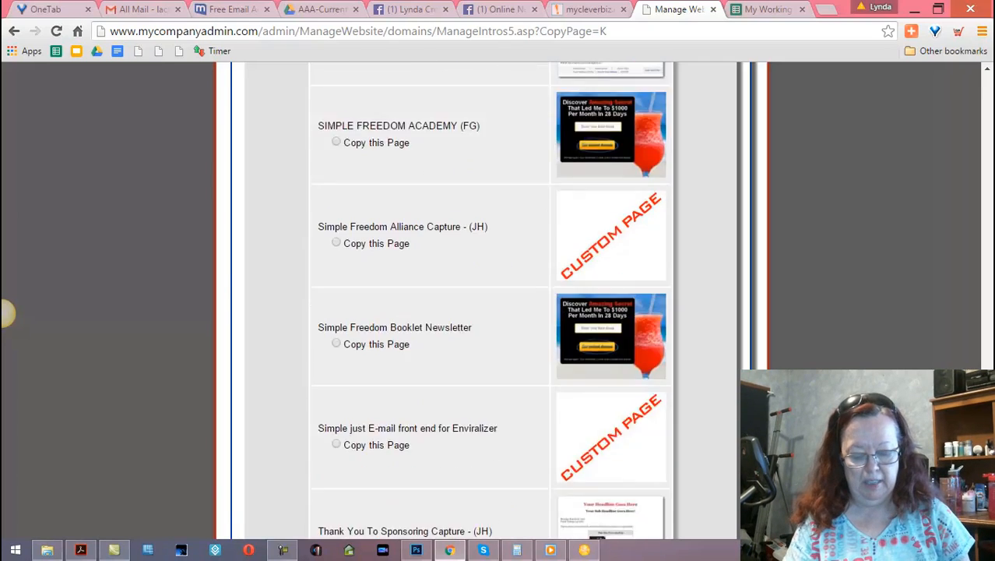
left_click(512, 401)
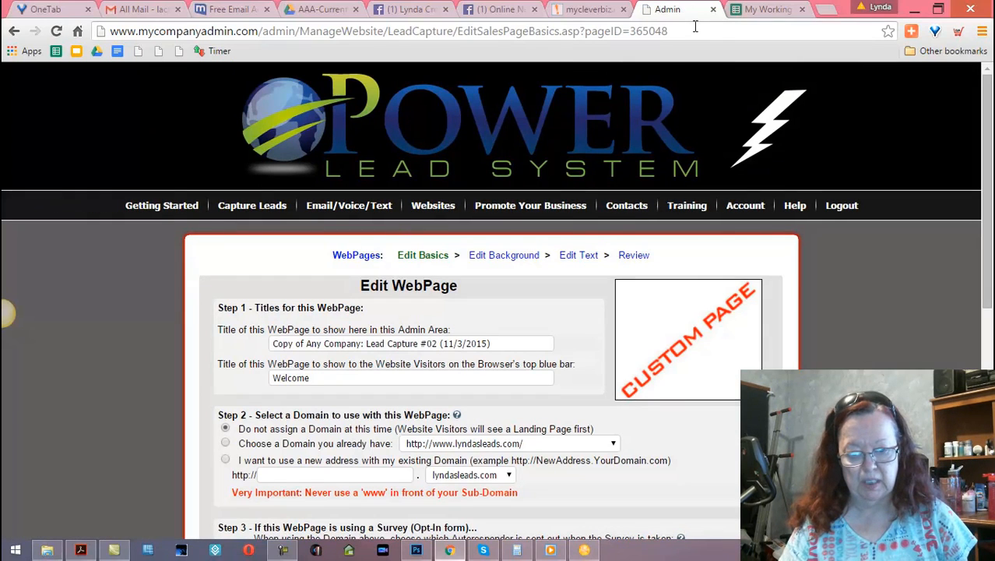
Set the copied webpage's admin-area title to "Clever Container", matching the company name on its website
left_click(586, 10)
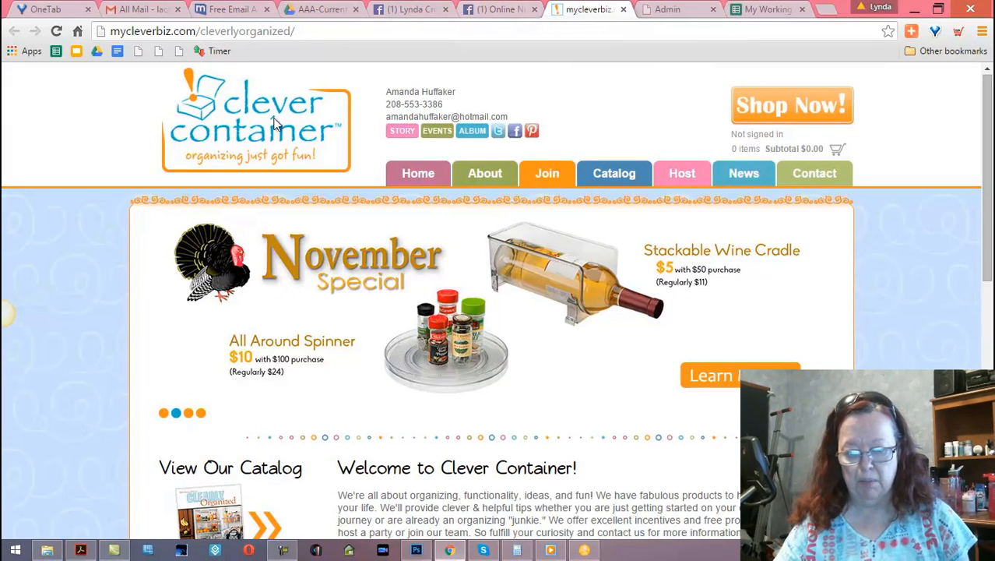
left_click(659, 10)
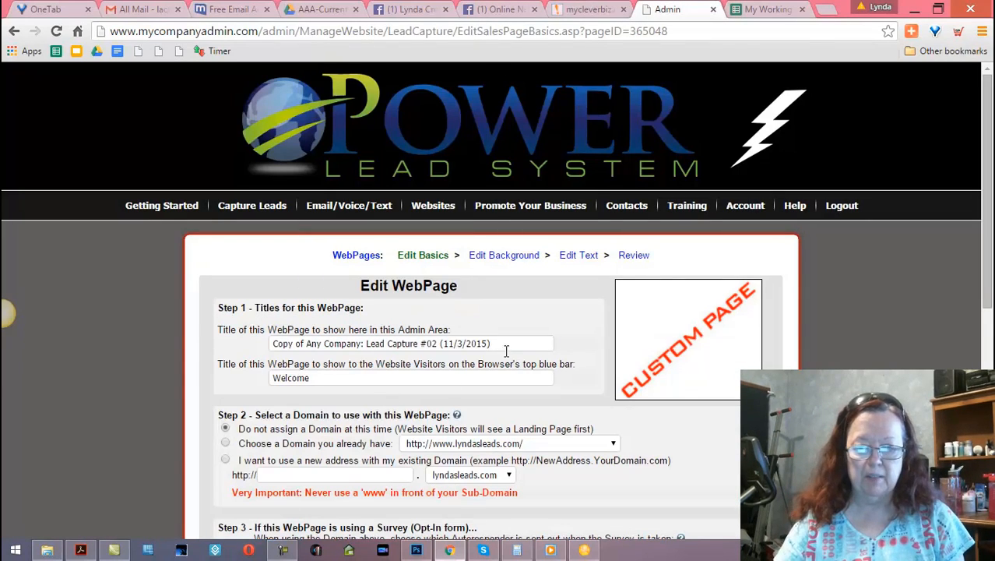
left_click_drag(507, 344, 366, 344)
left_click_drag(187, 306, 171, 331)
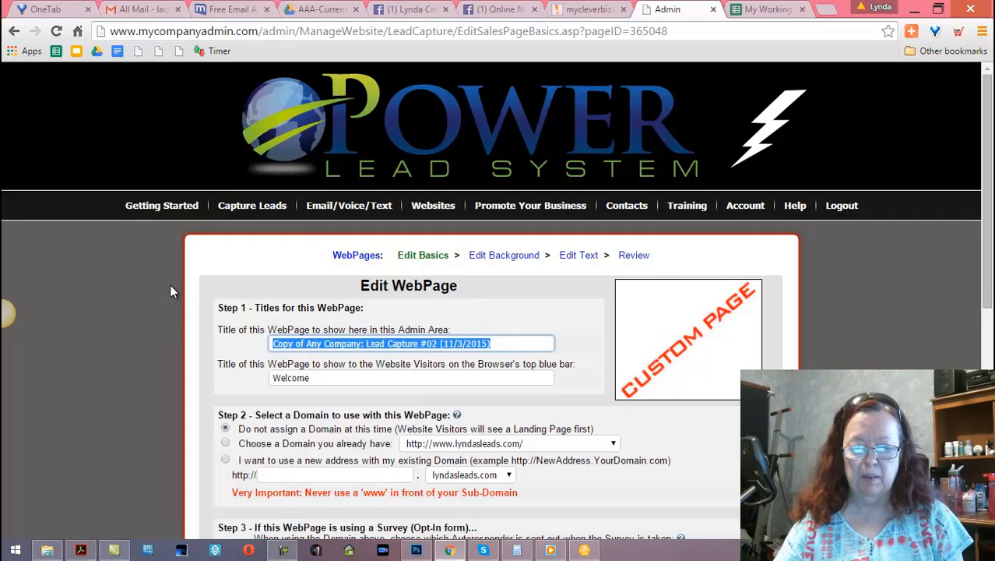
type("Cle")
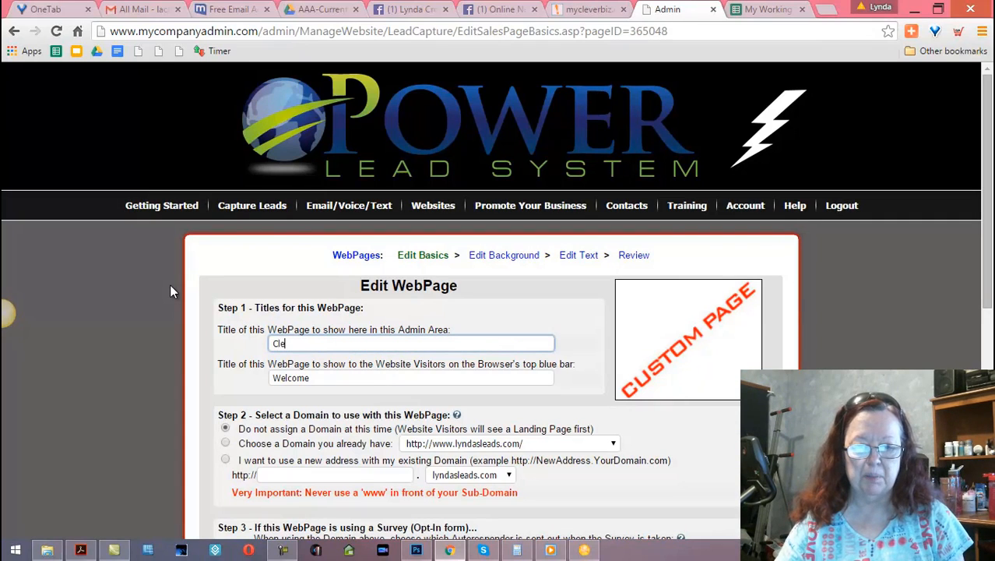
type("ver")
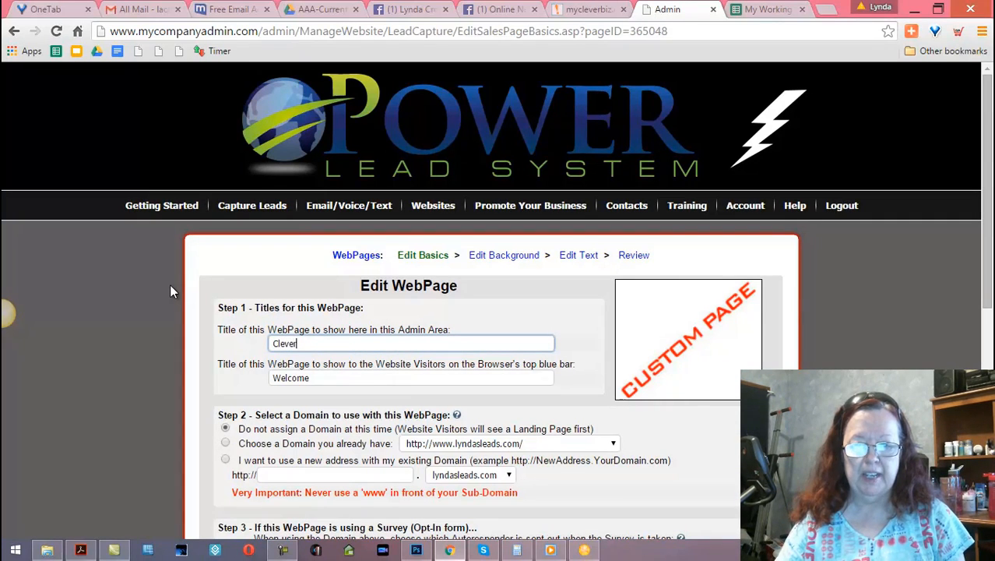
type(" Container")
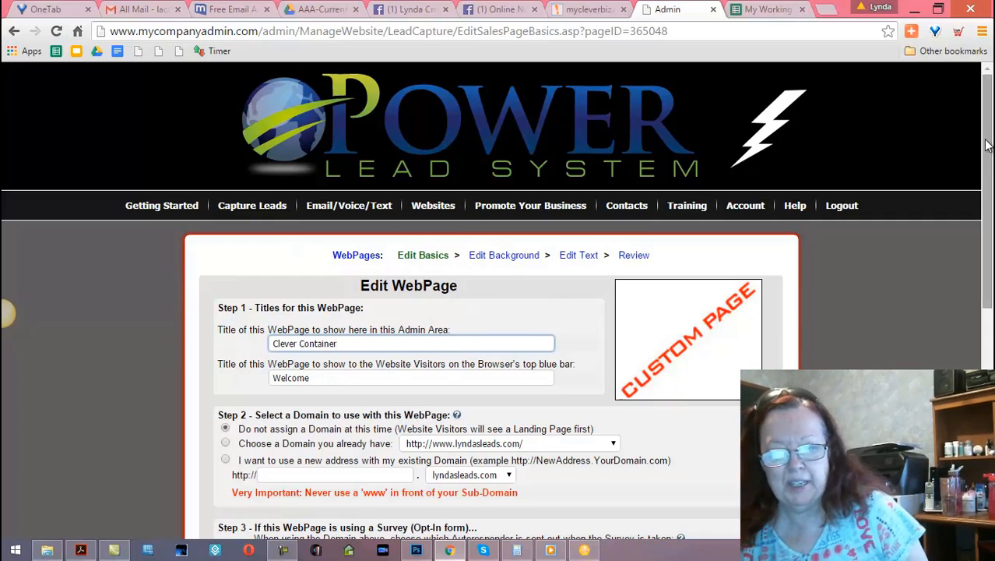
Set the webpage's visitor-facing browser title to "Top Ten Tips for Getting More Organized"
left_click_drag(987, 150, 987, 228)
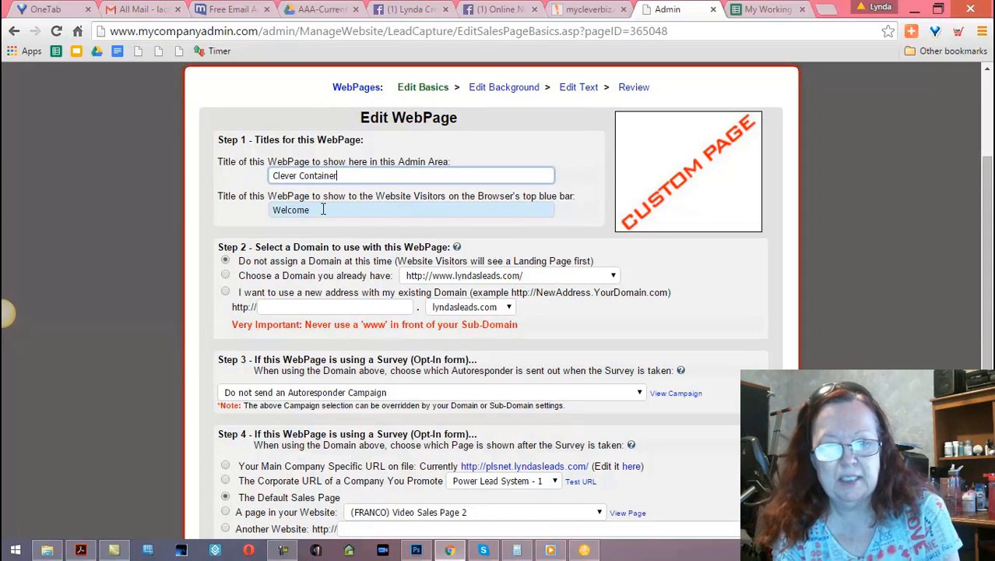
left_click_drag(323, 210, 265, 209)
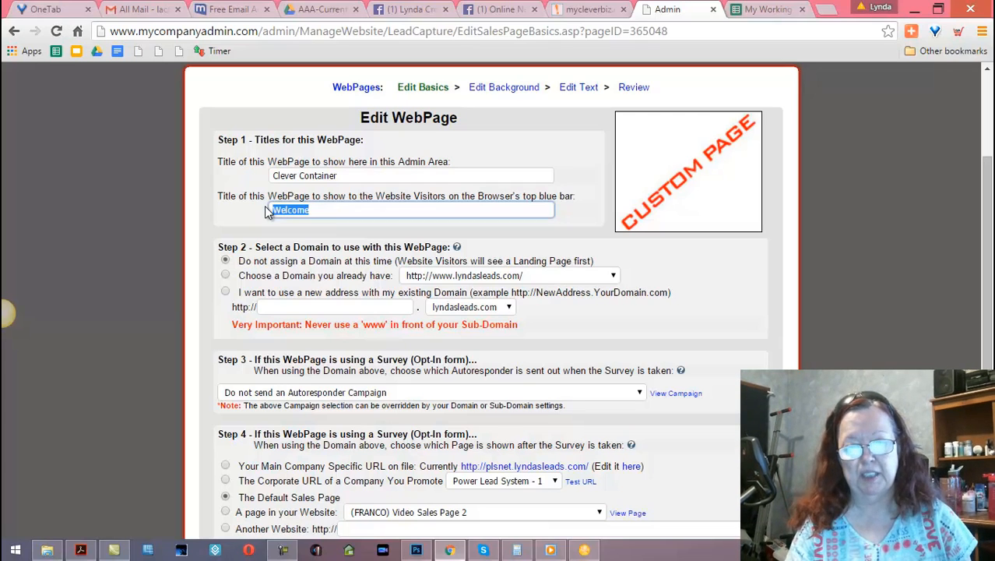
type("Top")
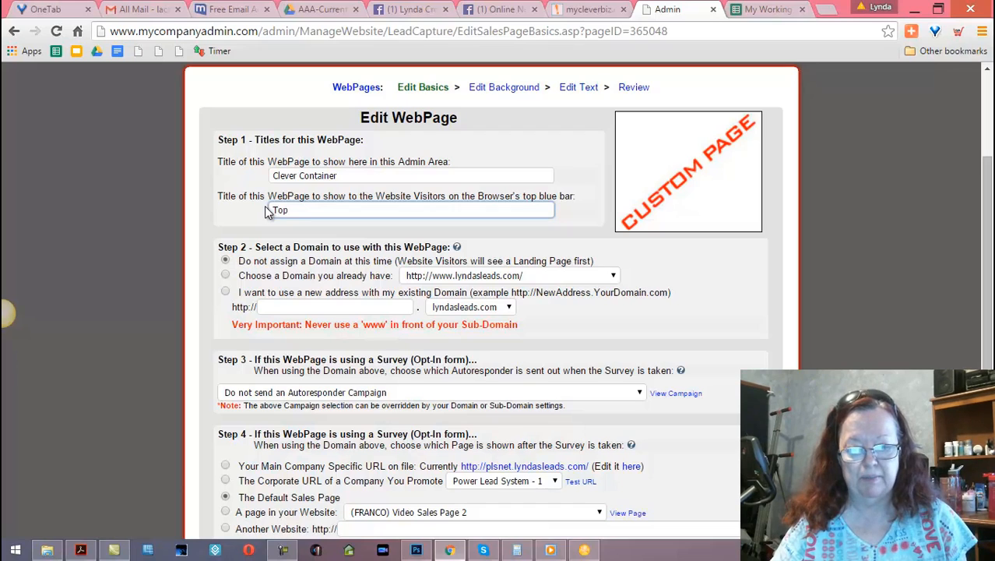
type(" Ten")
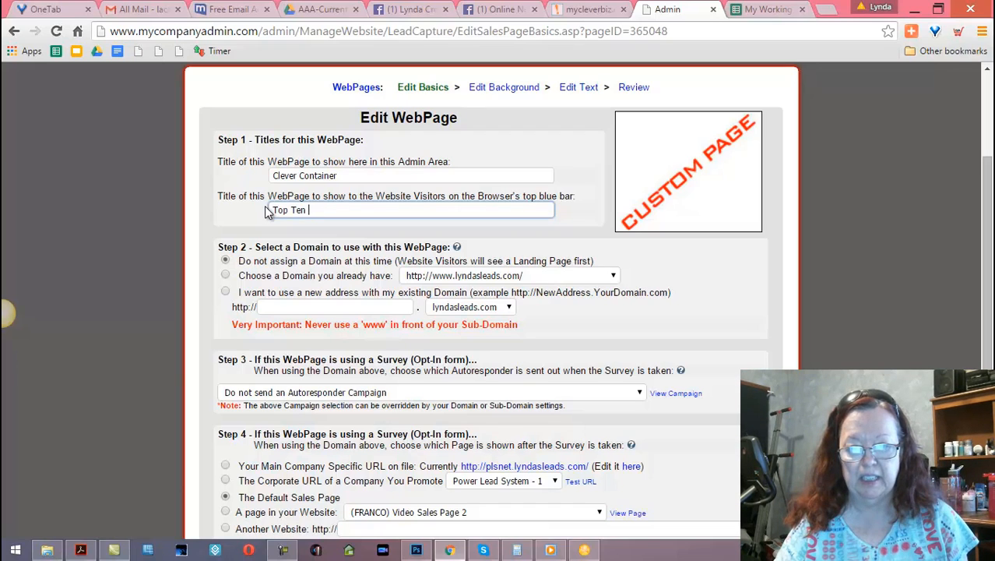
type(" TY")
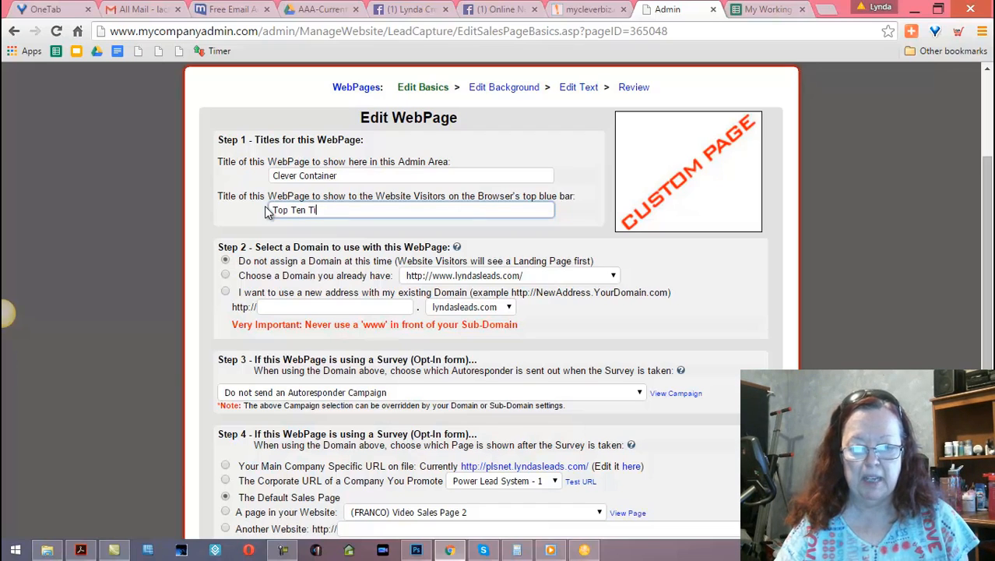
type("ps for")
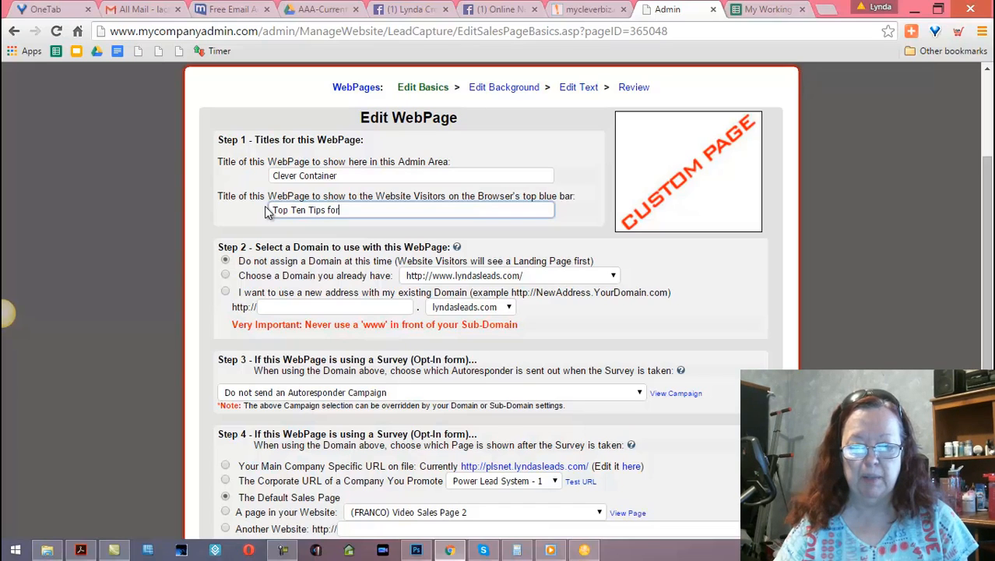
type(" Getti")
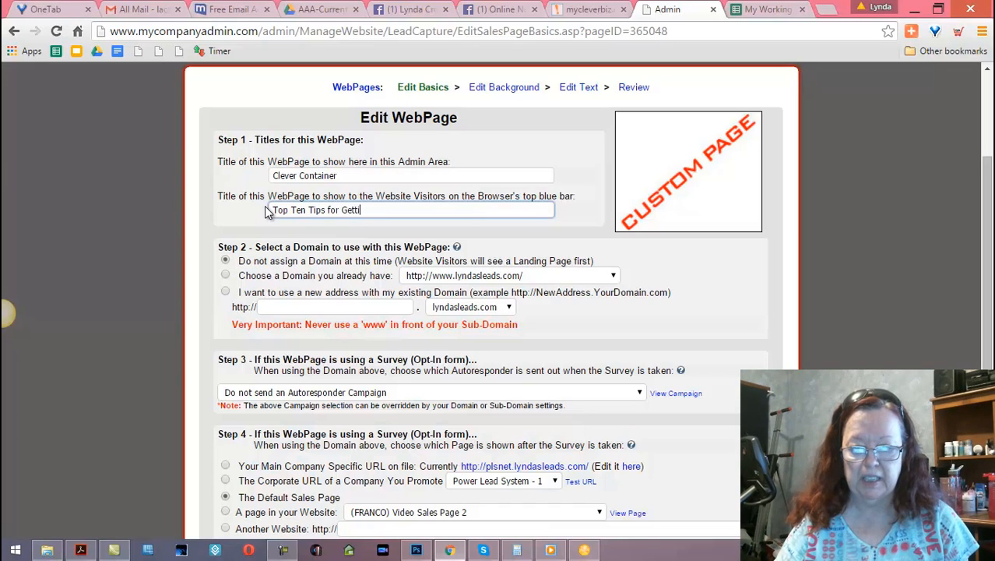
type("ng More")
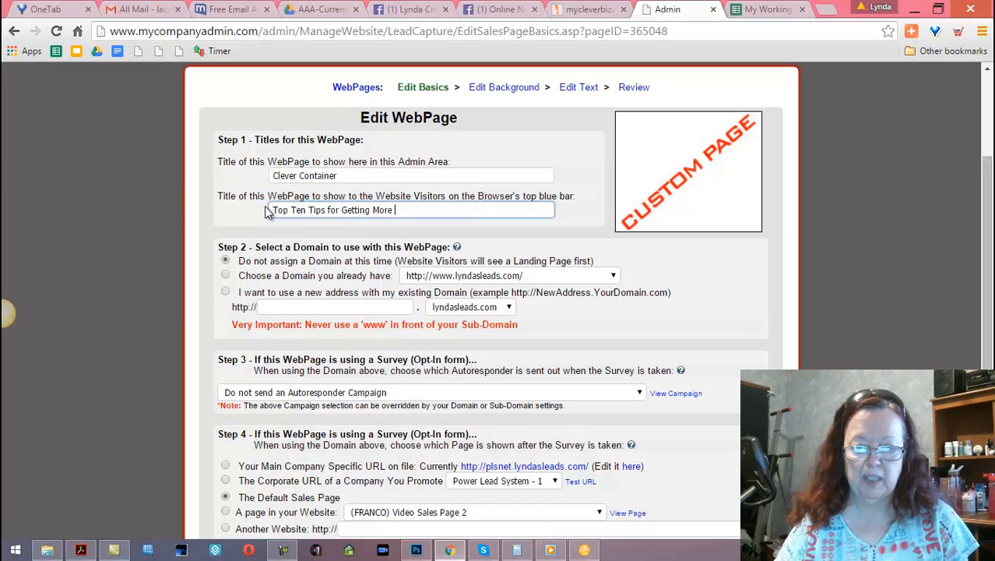
type(" Organ")
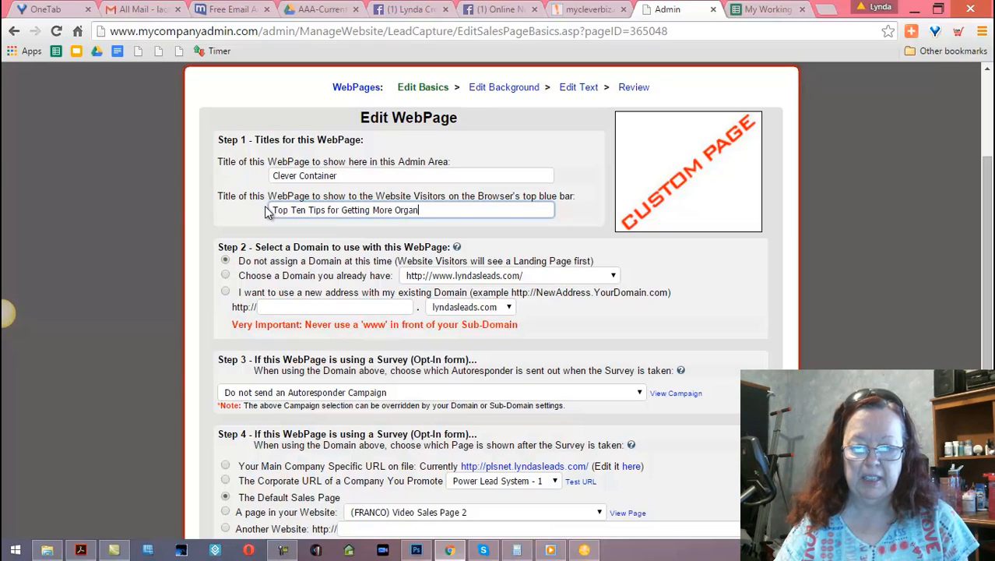
type("ized")
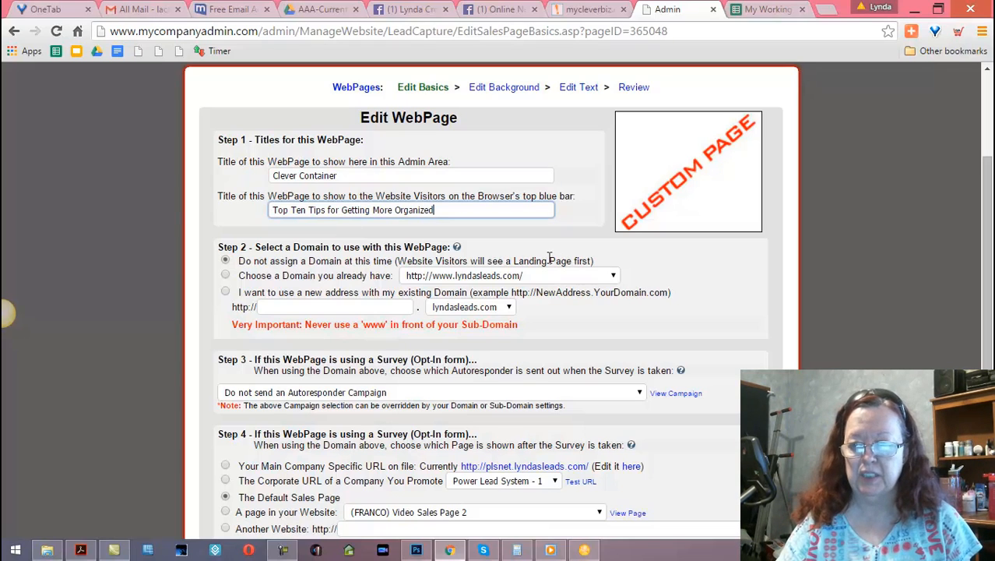
Assign the webpage a new address on the existing domain, using "clever" as the sub-domain
left_click_drag(987, 187, 987, 233)
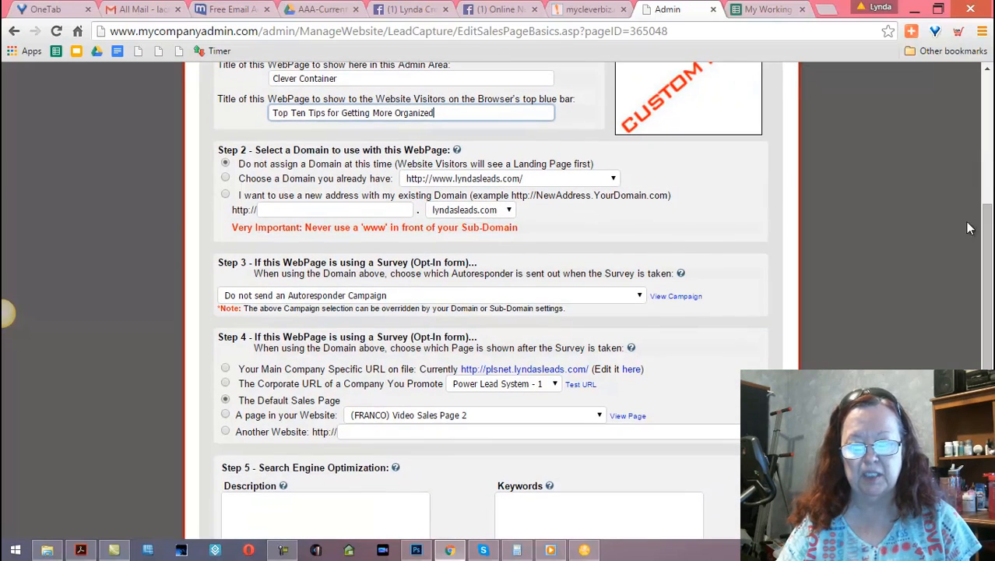
left_click(394, 212)
type("clever")
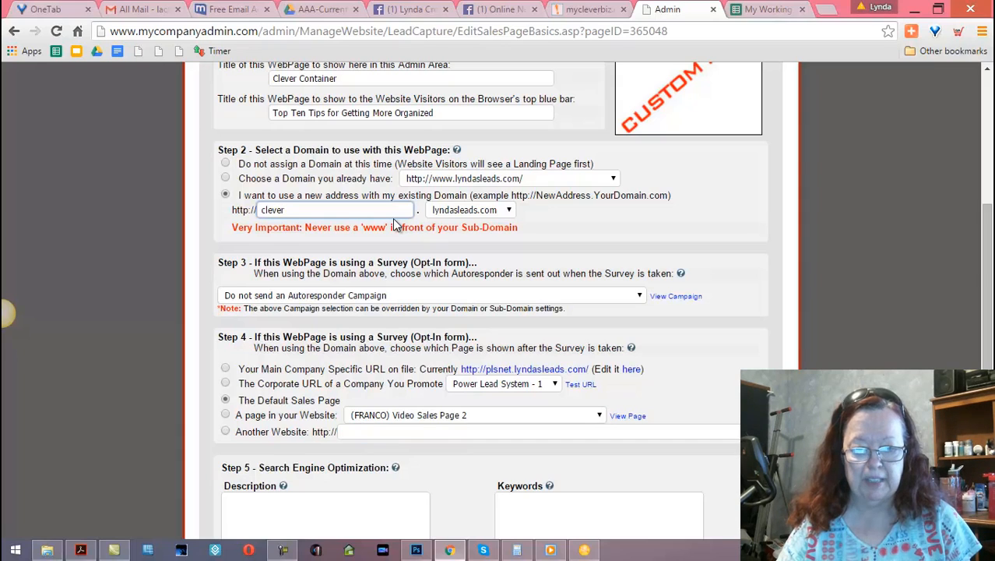
Copy the address of the consultant's Clever Container website and enter it as the other website shown after the survey is taken
left_click(589, 11)
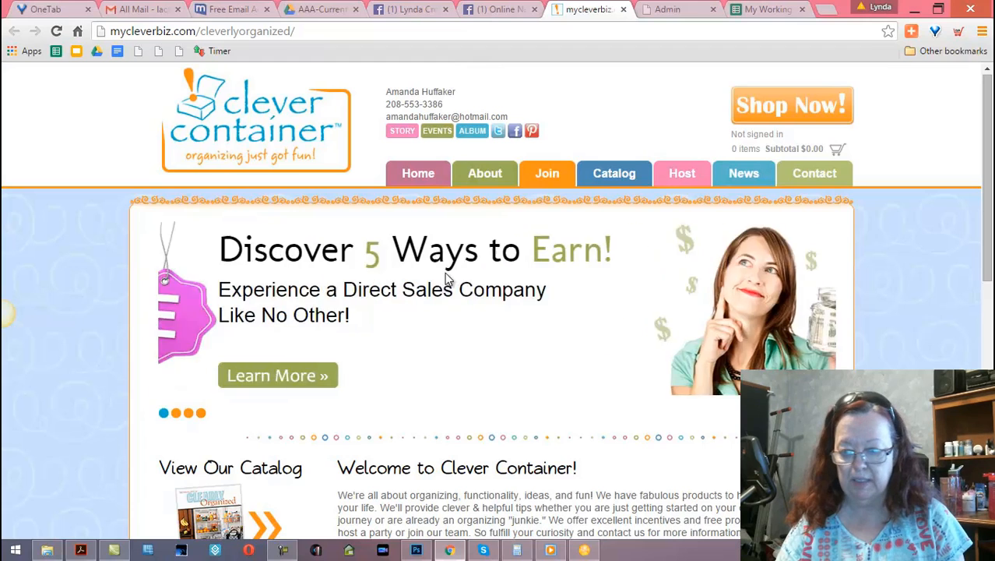
left_click(667, 11)
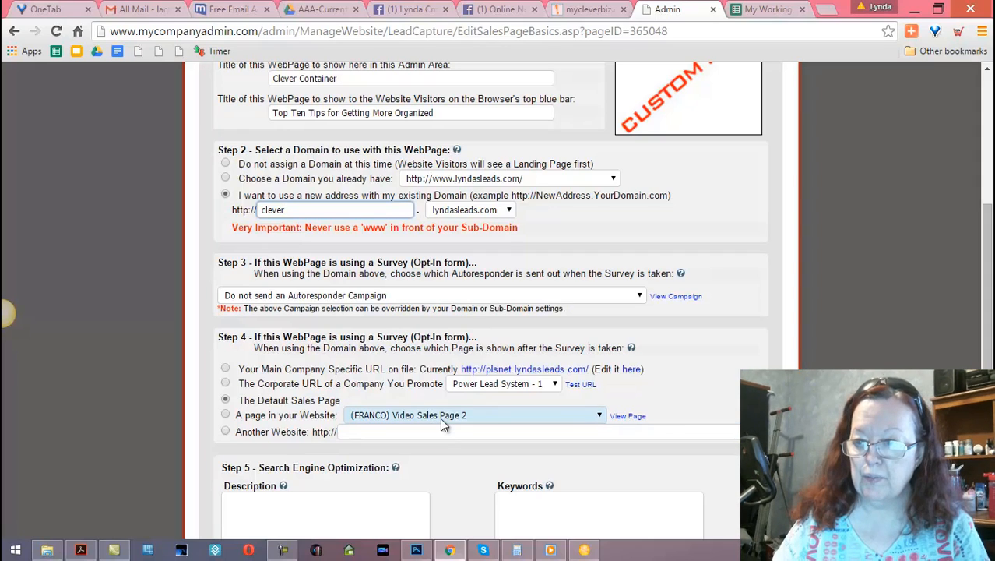
left_click(591, 9)
left_click(496, 29)
key("ctrl+c")
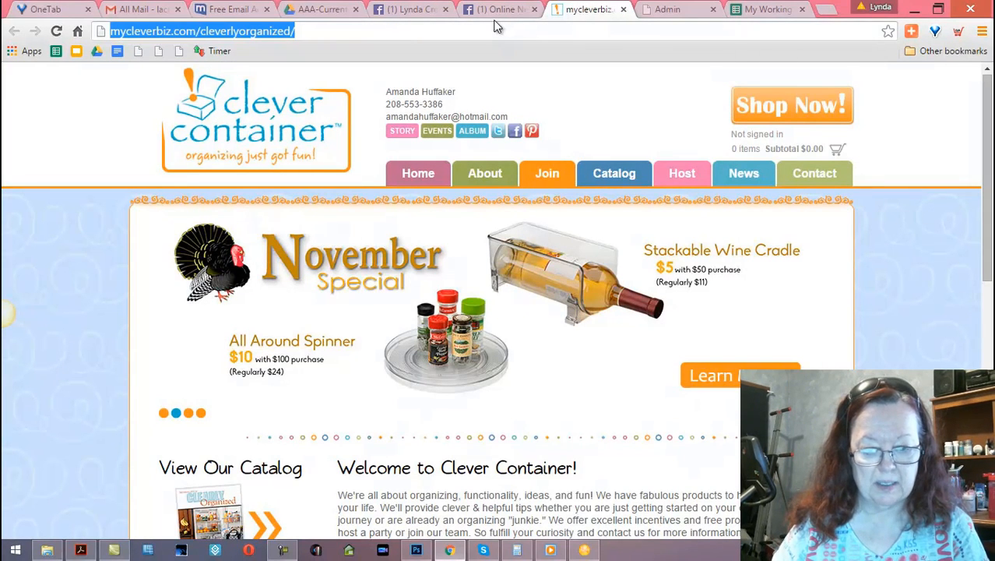
left_click(667, 17)
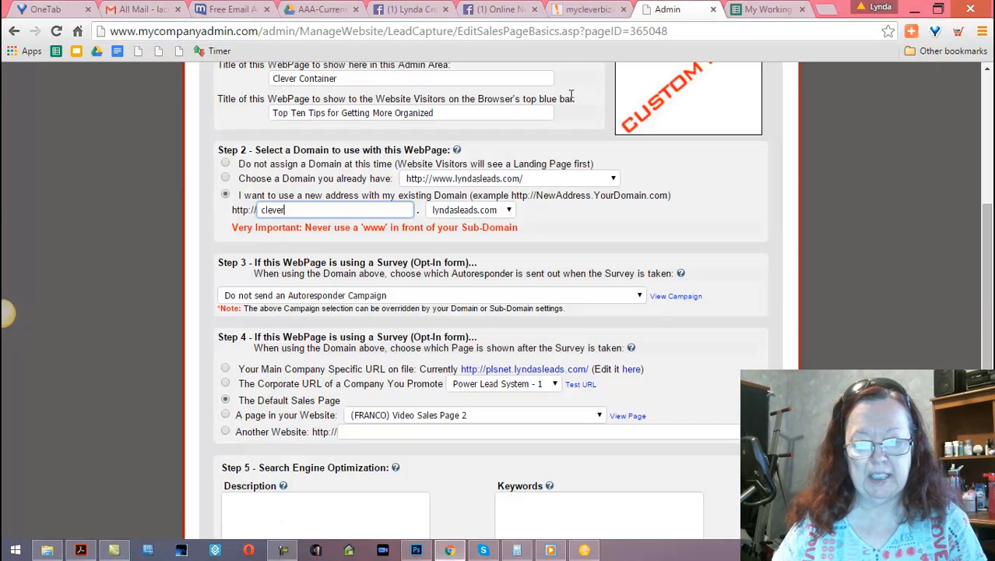
left_click(469, 434)
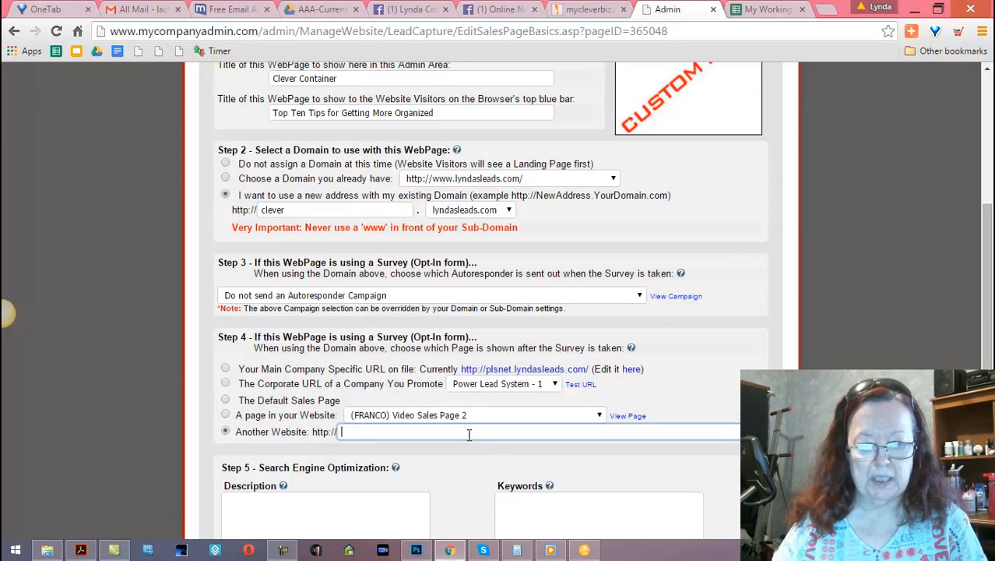
key("ctrl+v")
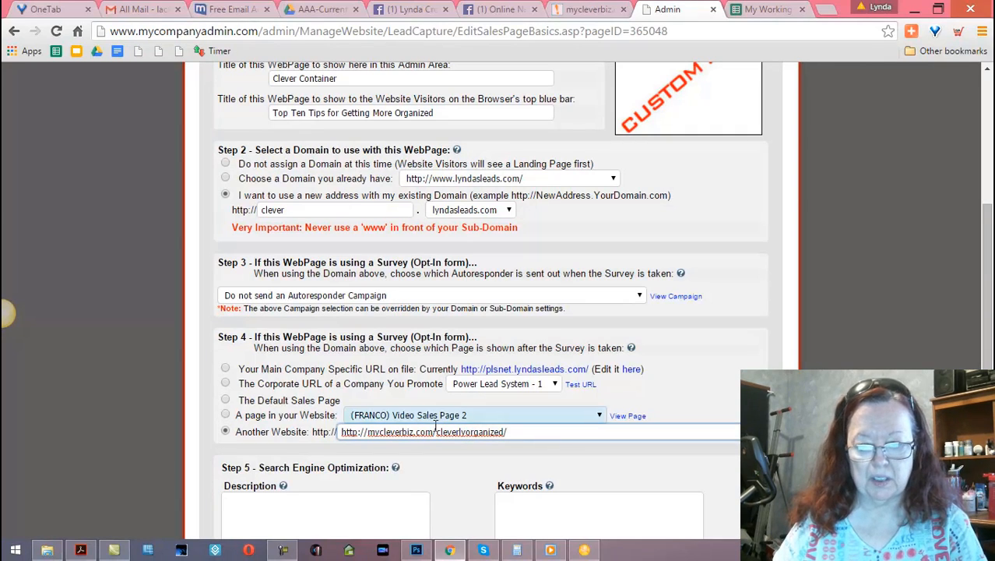
left_click(369, 433)
key("BackSpace")
key("BackSpace")
key("BackSpace")
key("BackSpace")
key("BackSpace")
key("BackSpace")
key("BackSpace")
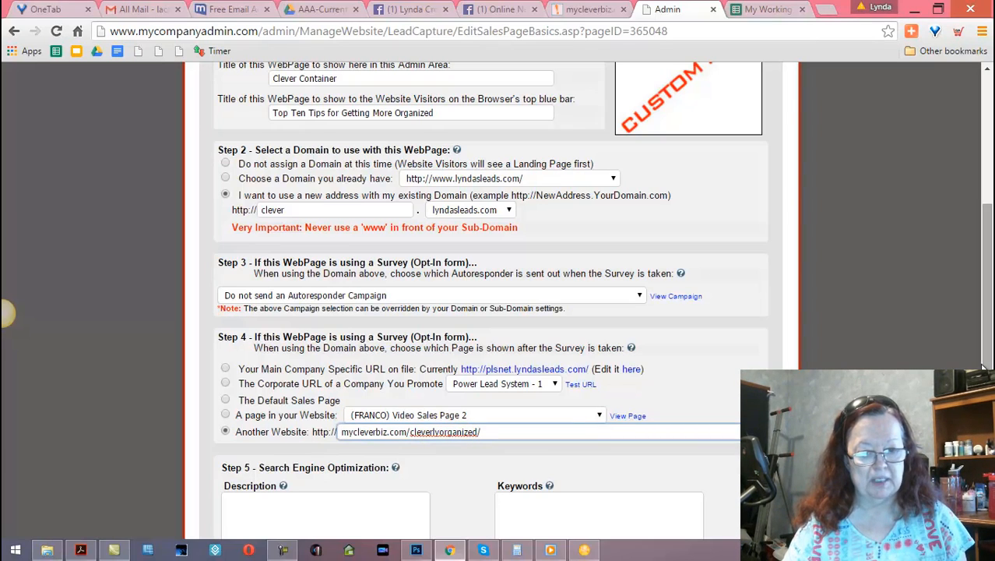
Save the changes to the webpage's basic settings and choose the orange sunset-over-the-sea image as its background
scroll(490, 350, "down", 3)
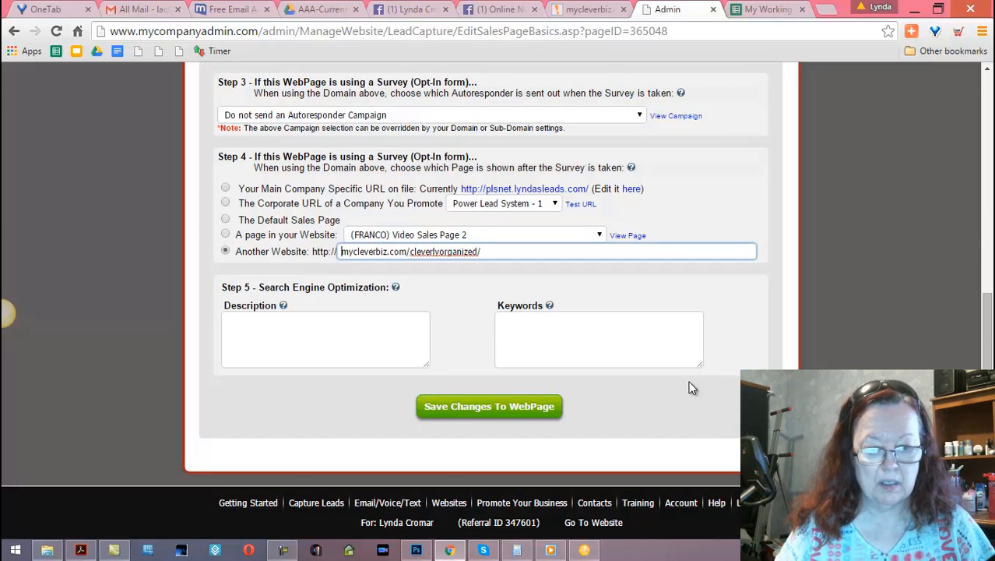
left_click(582, 11)
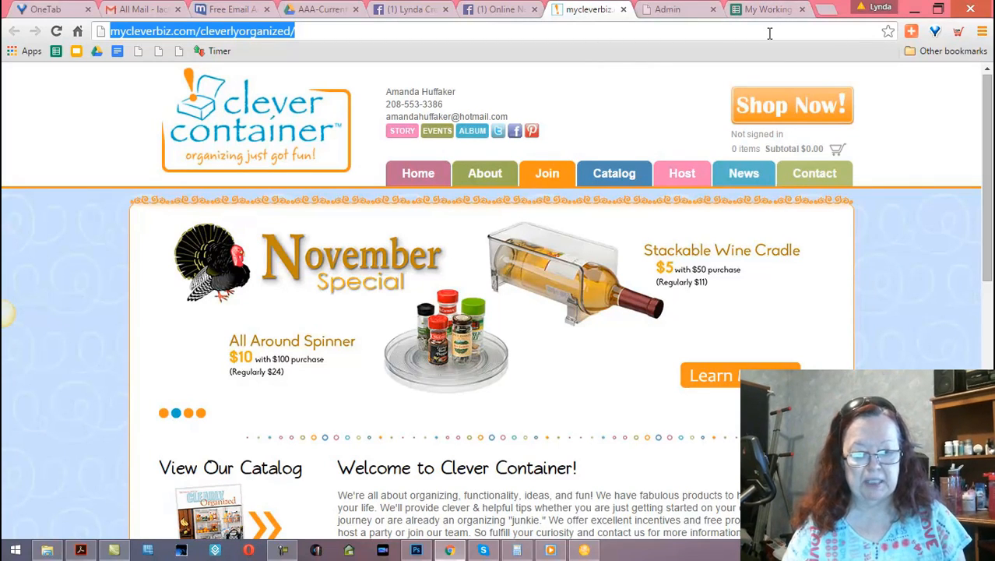
left_click(666, 11)
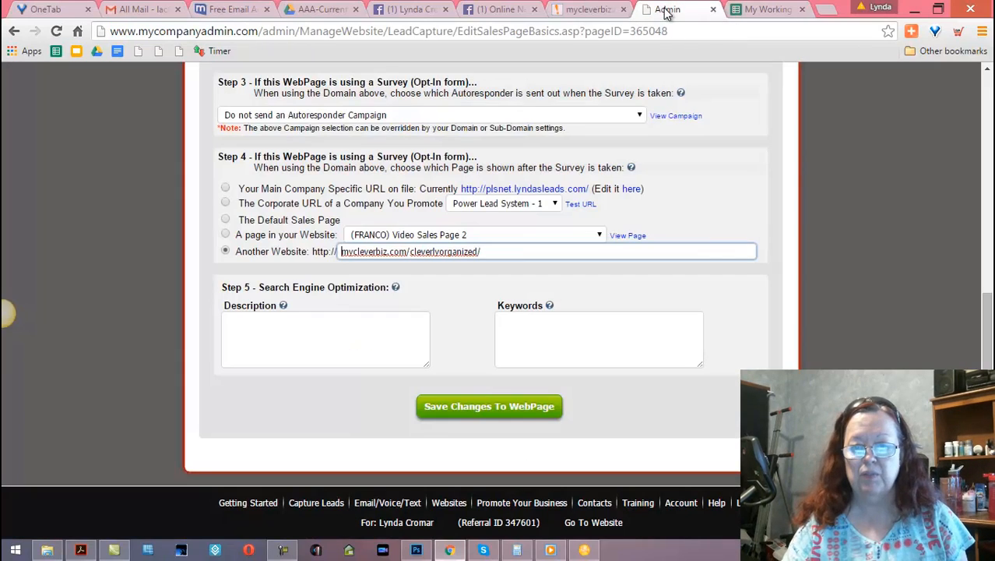
left_click(472, 407)
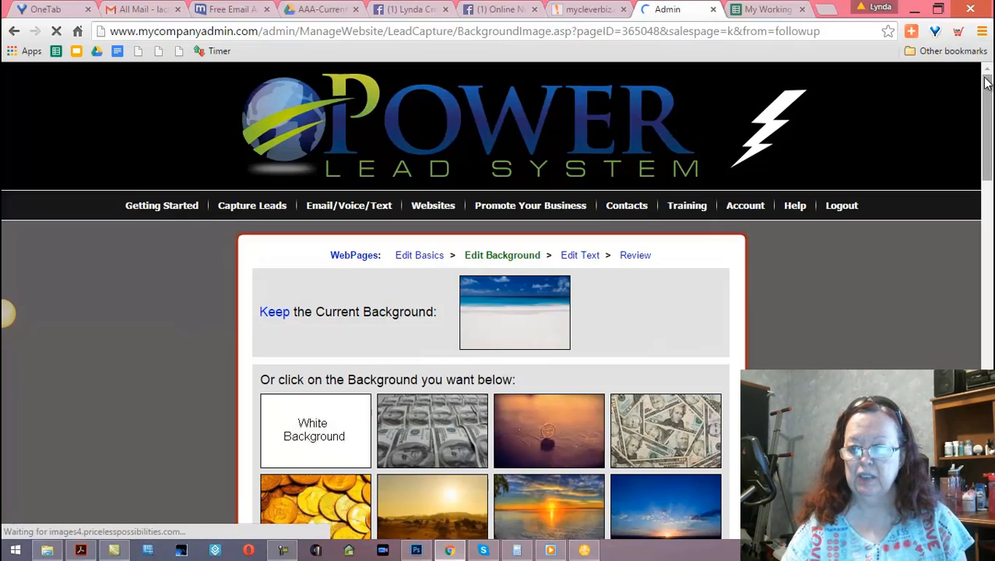
left_click_drag(987, 94, 986, 248)
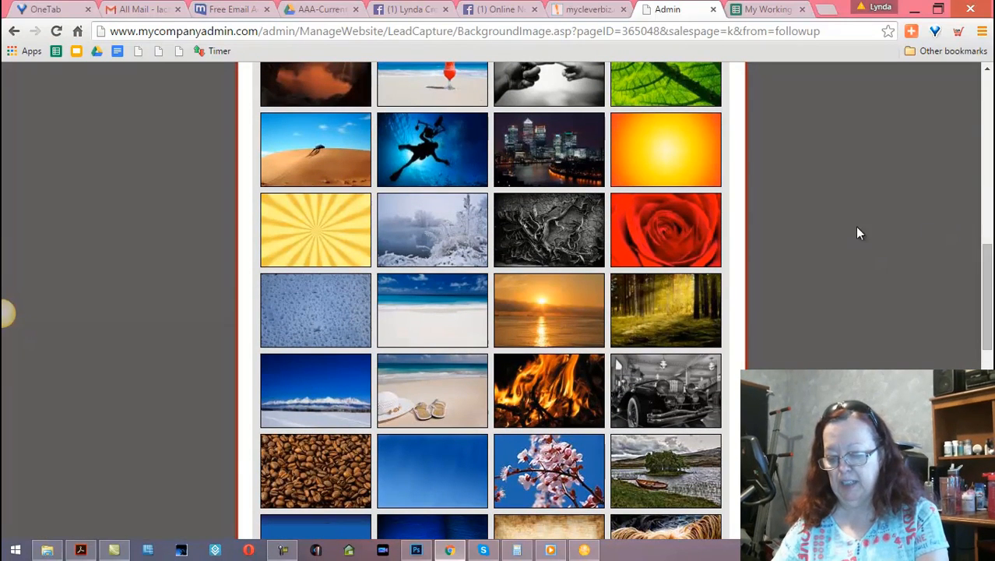
left_click(566, 327)
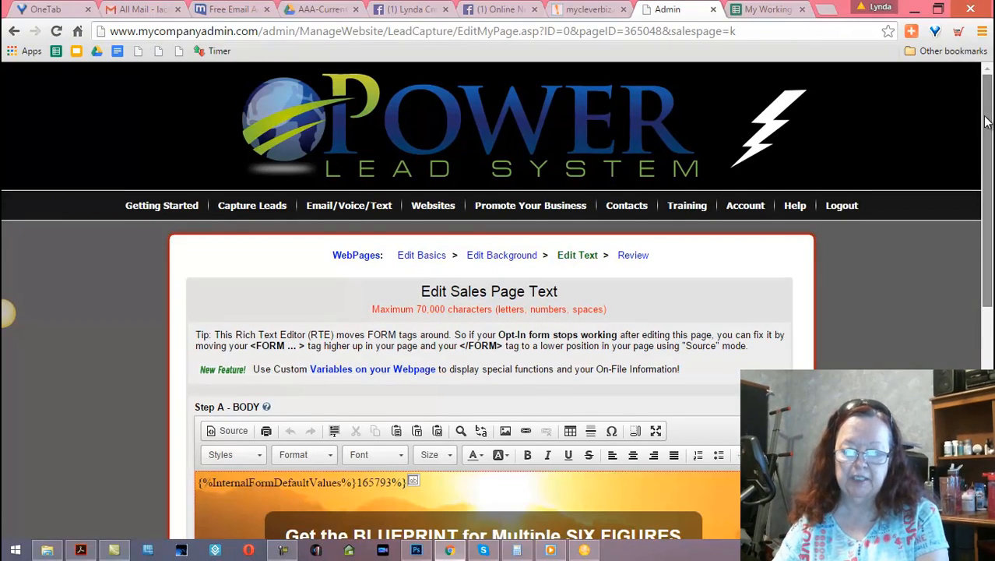
Copy "Organizing made fast, fun, easy and affordable!" from the consultant's Facebook post and paste it after the page's main headline
scroll(986, 121, "down", 3)
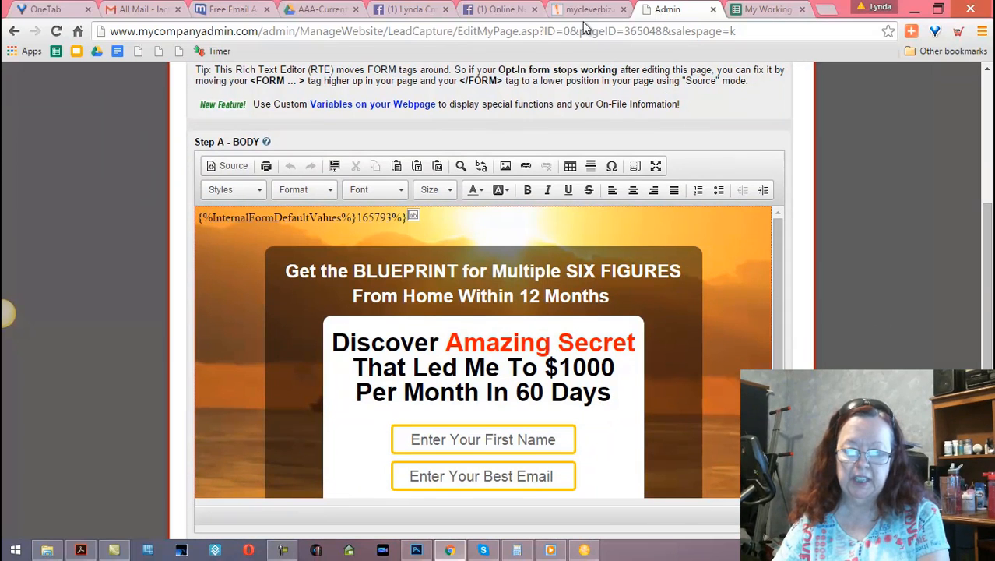
left_click(498, 9)
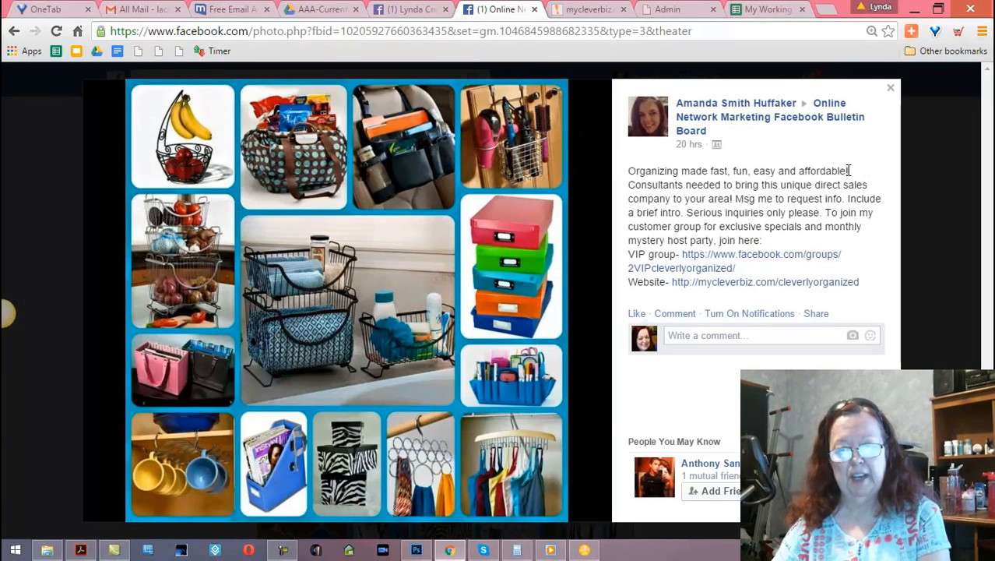
left_click_drag(847, 169, 631, 175)
key("ctrl+c")
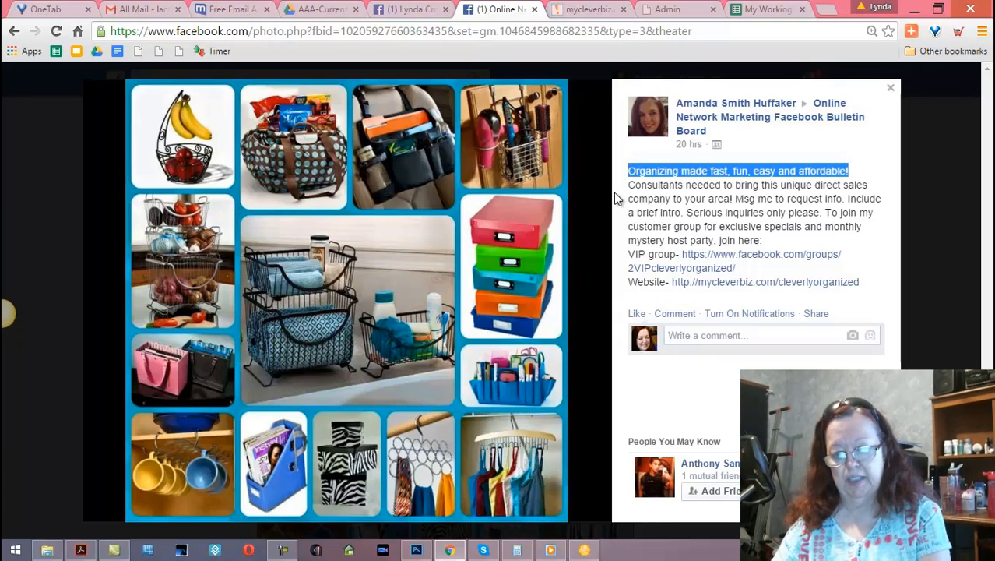
left_click(665, 9)
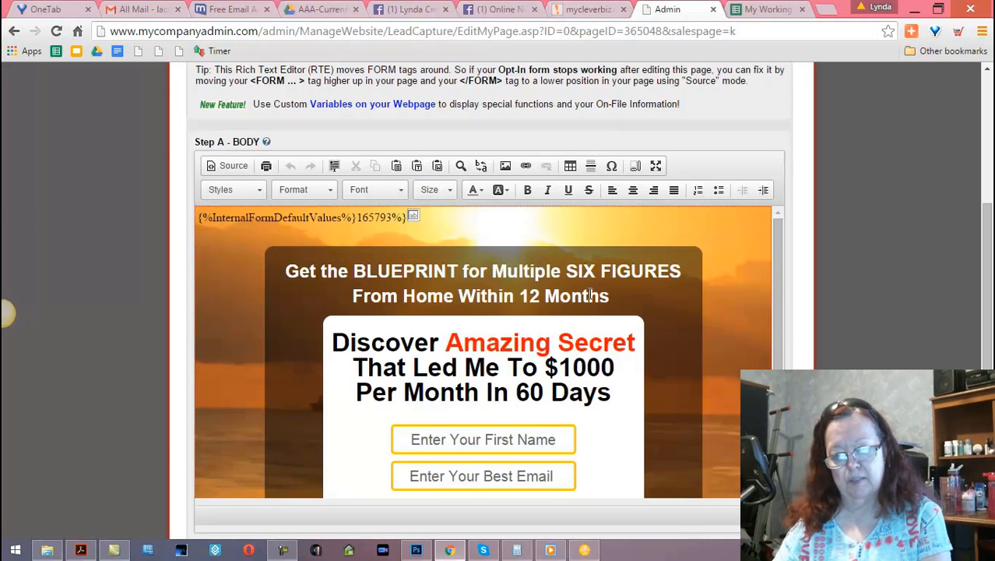
left_click(610, 297)
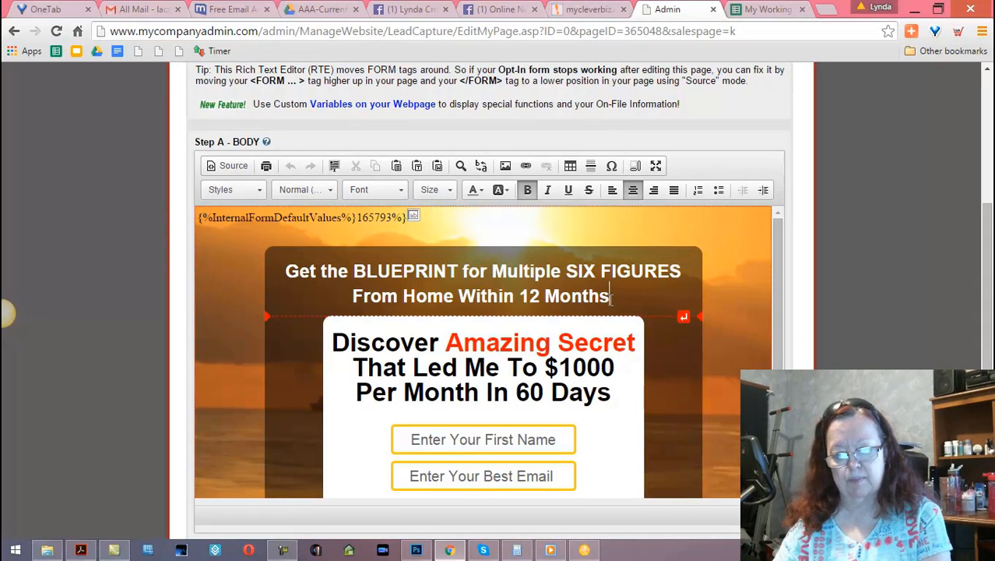
key("ctrl+v")
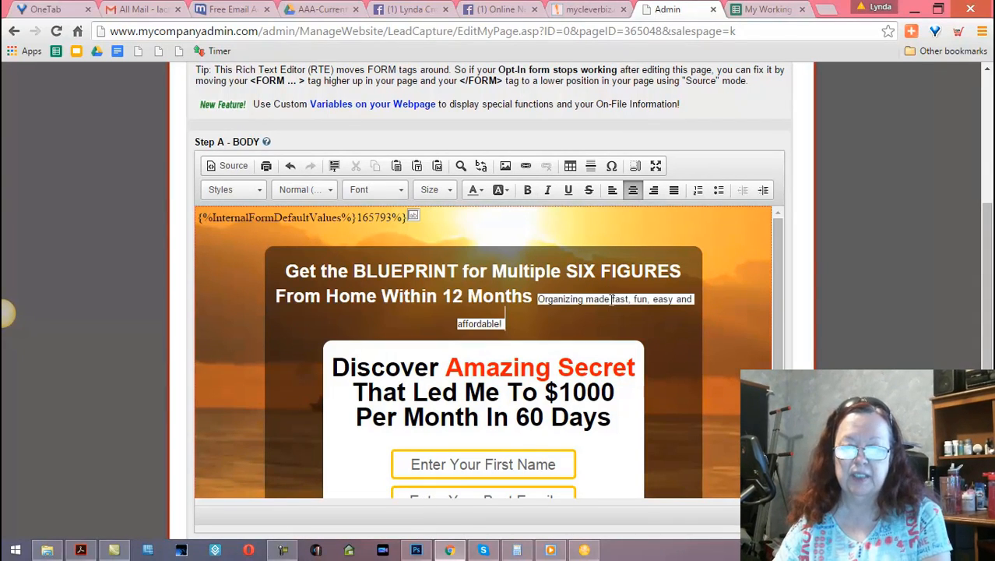
Replace the "Get the BLUEPRINT for Multiple SIX FIGURES From Home Within 12 Months" headline with "Oranizing Made Fast, Fun and Easy and Affordable"
left_click(288, 271)
left_click_drag(303, 271, 532, 291)
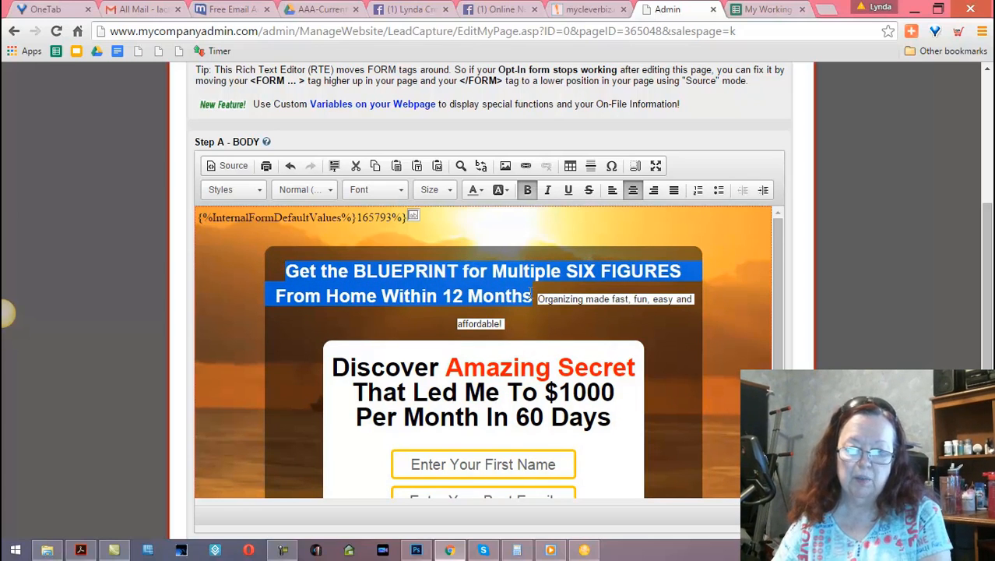
key("BackSpace")
type("Orani")
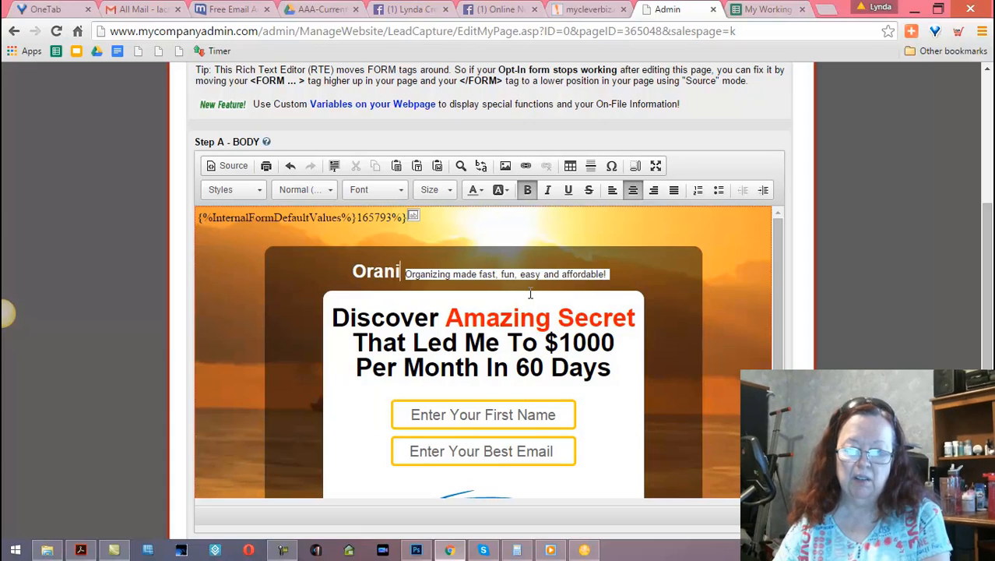
type("zing Ma")
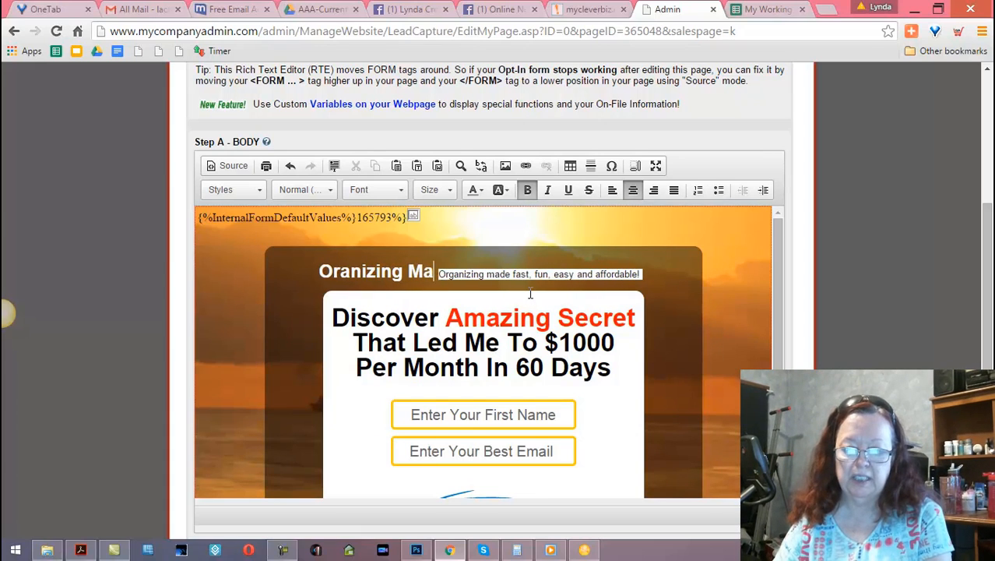
type("de Fast")
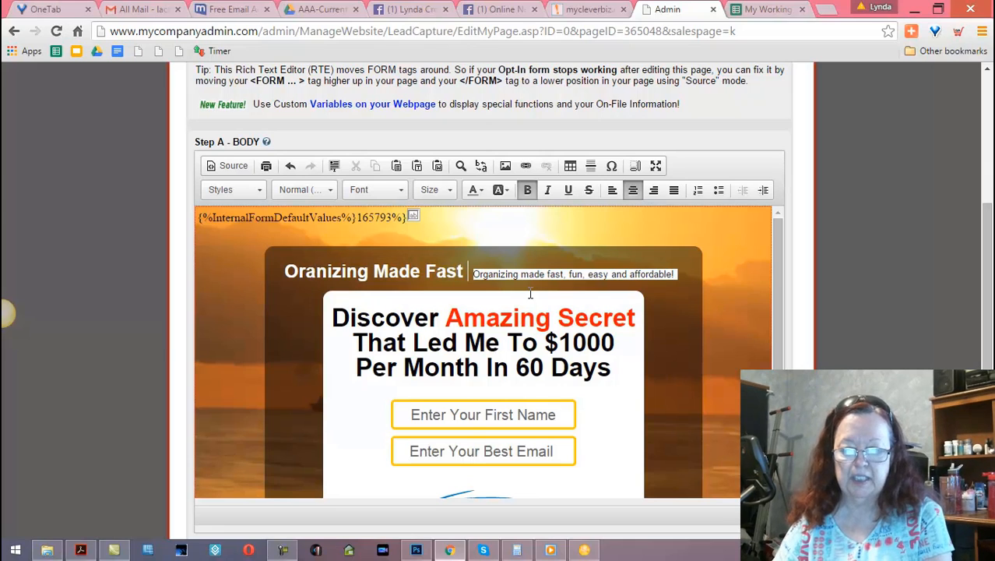
key("shift+Right")
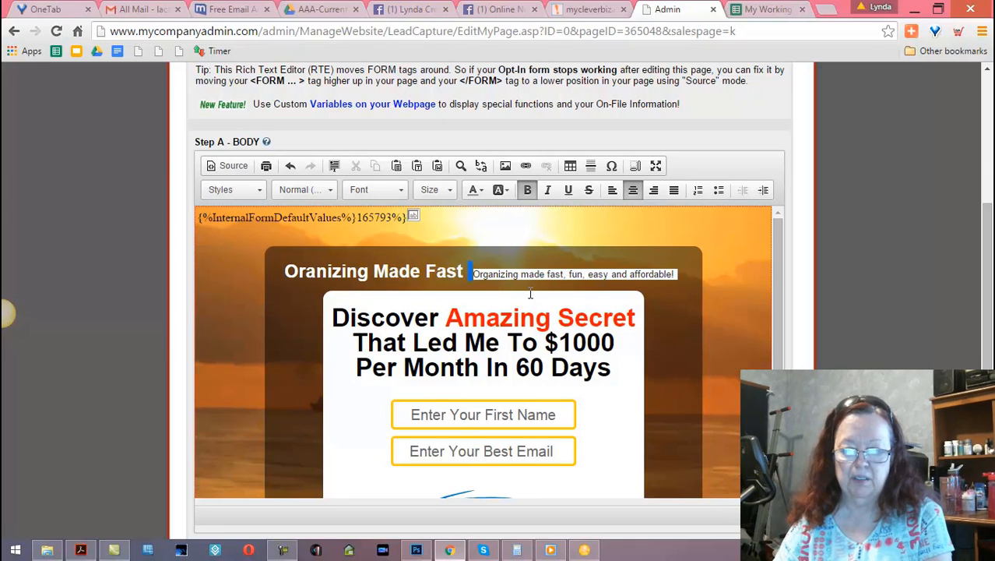
key("Delete")
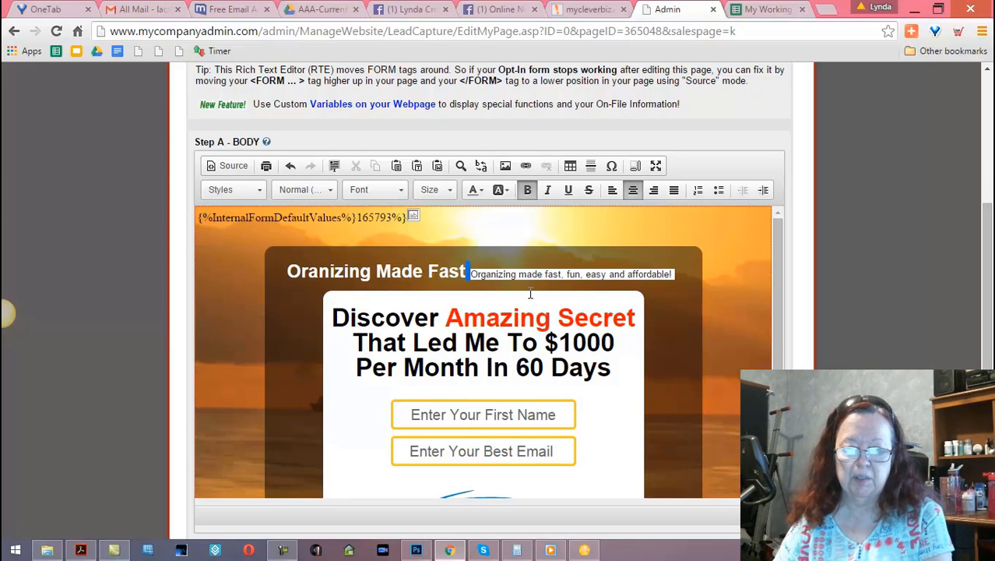
type(", ")
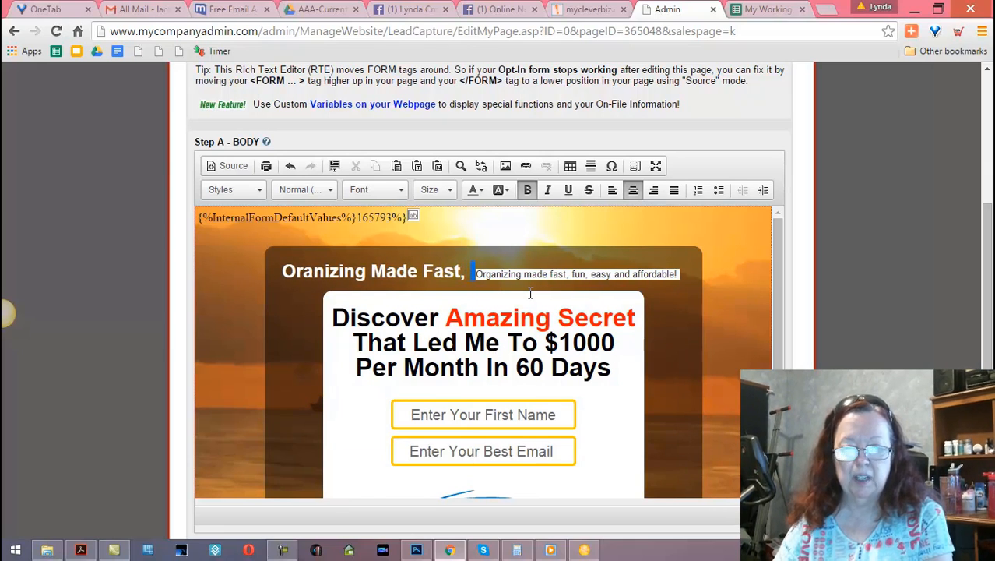
type("Fun ")
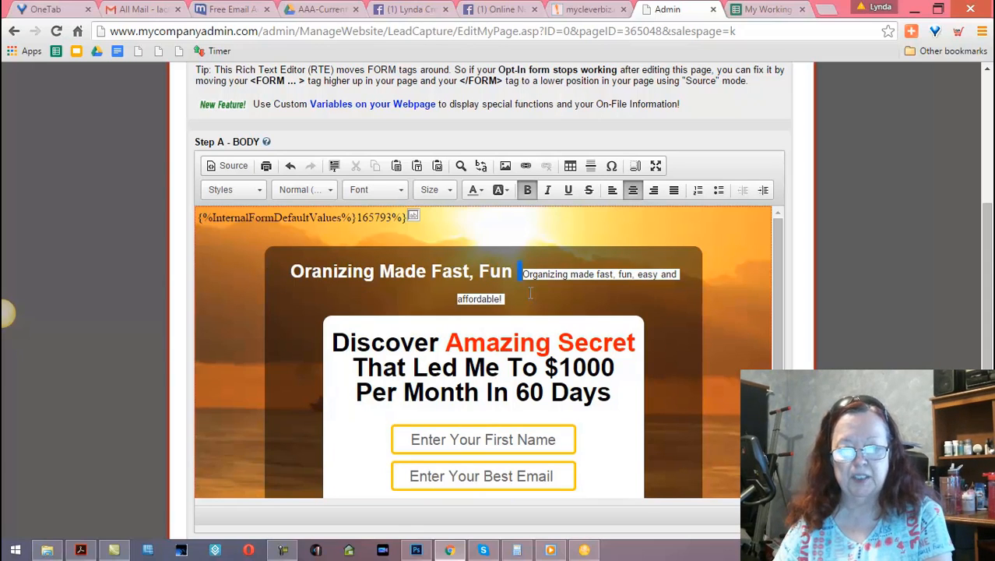
type("and Eas")
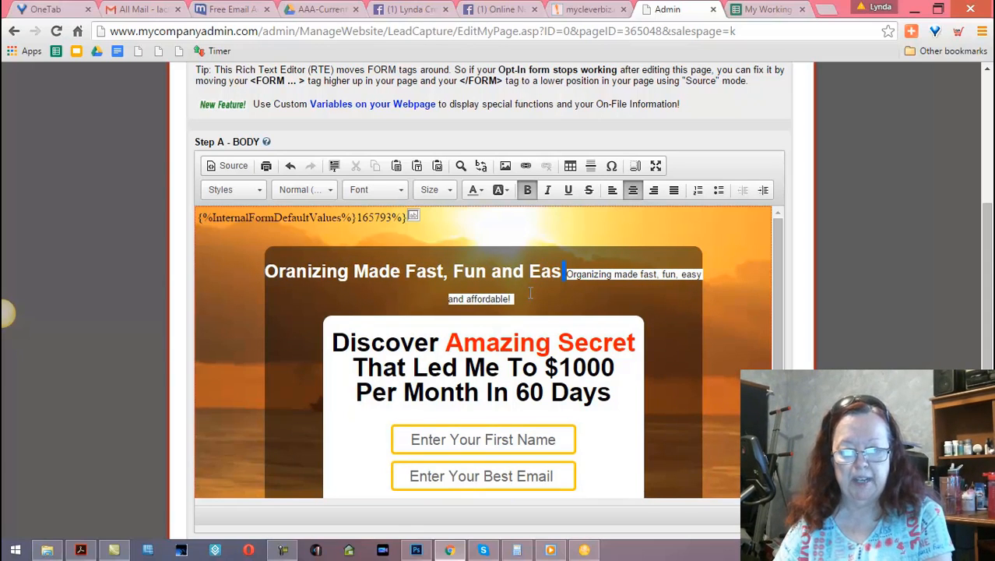
type("y and A")
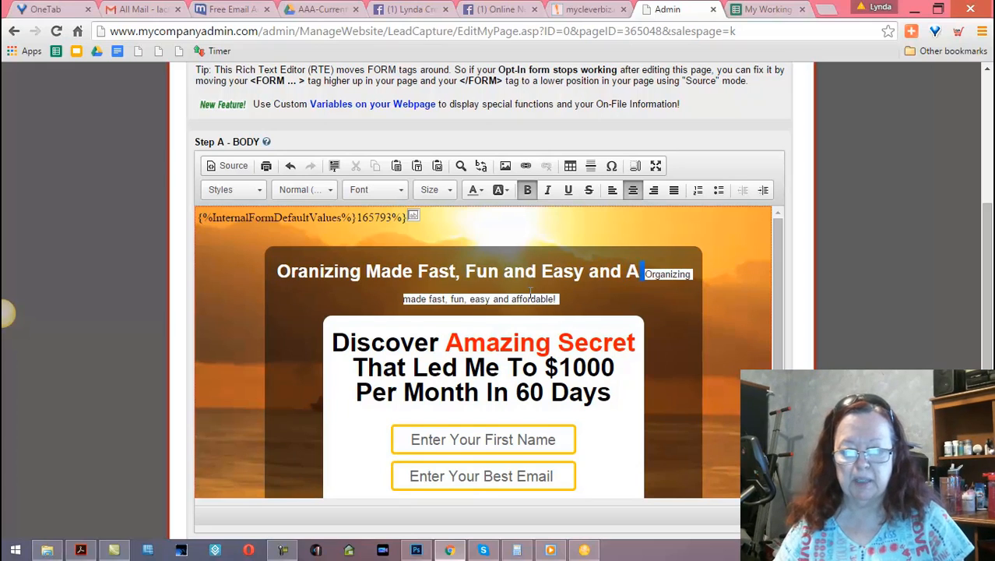
type("ffordab")
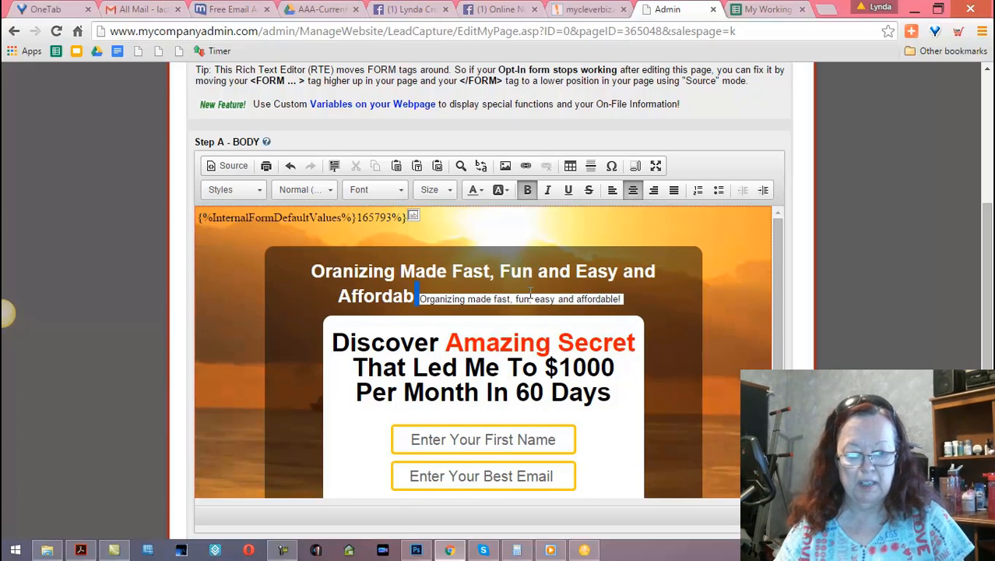
type("le")
Delete the small pasted tagline after the new headline and insert a line break before "Easy and Affordable"
key("Delete")
key("Delete")
key("Delete")
key("Delete")
key("Delete")
key("Delete")
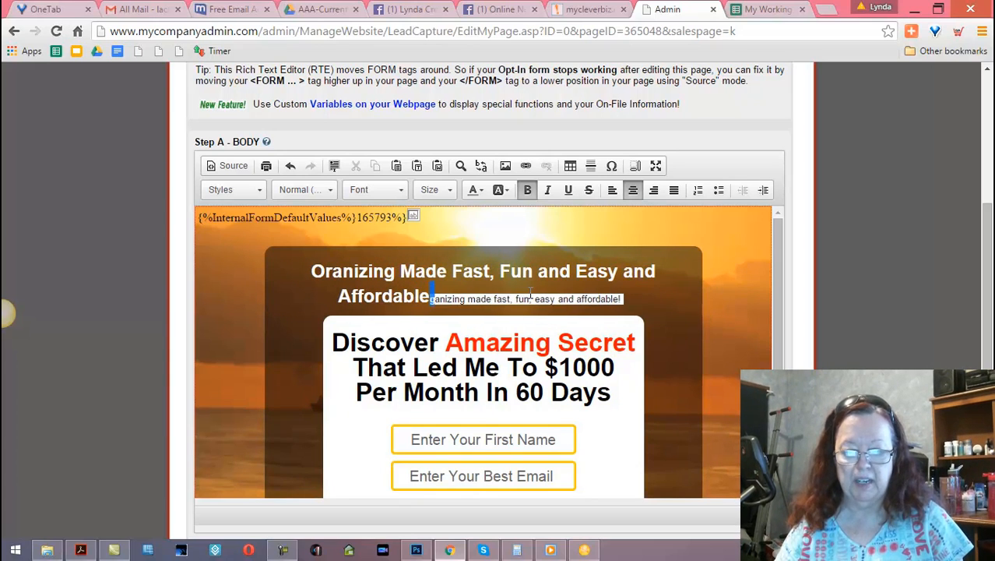
key("Delete")
key("Delete")
key("Delete")
key("Delete")
key("Delete")
key("Delete")
key("Delete")
key("Delete")
key("Delete")
key("Delete")
key("Delete")
key("Delete")
key("Delete")
key("Delete")
key("Delete")
key("Delete")
key("Delete")
key("Delete")
key("Delete")
key("Delete")
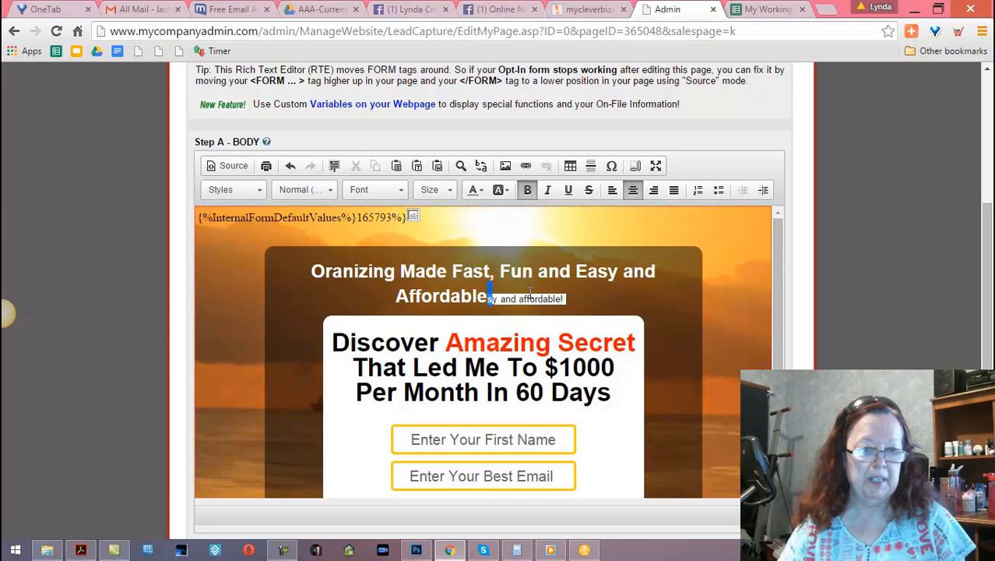
key("Delete")
key("Delete")
key("Delete")
key("Delete")
key("Delete")
key("Delete")
key("Delete")
key("Delete")
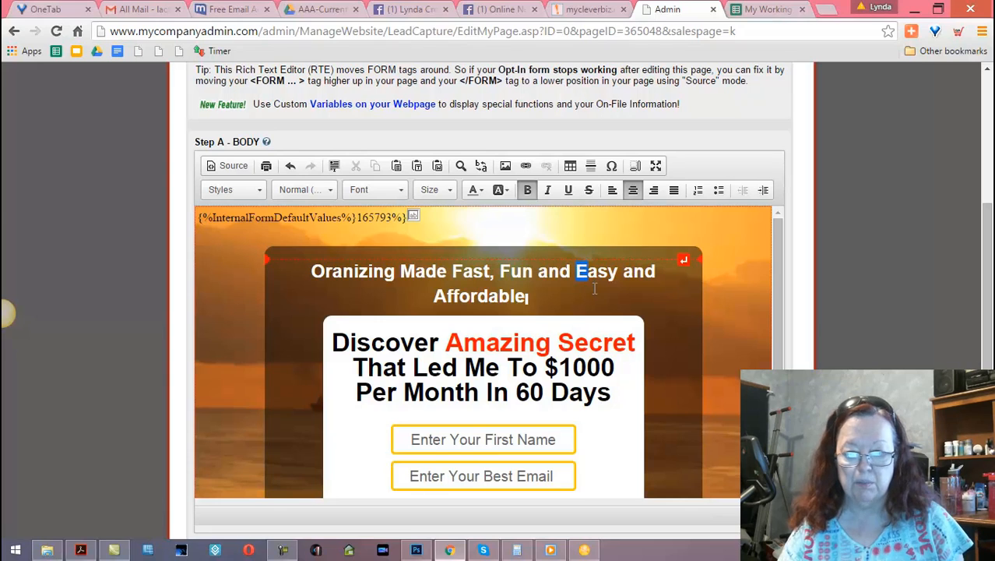
left_click_drag(598, 271, 572, 271)
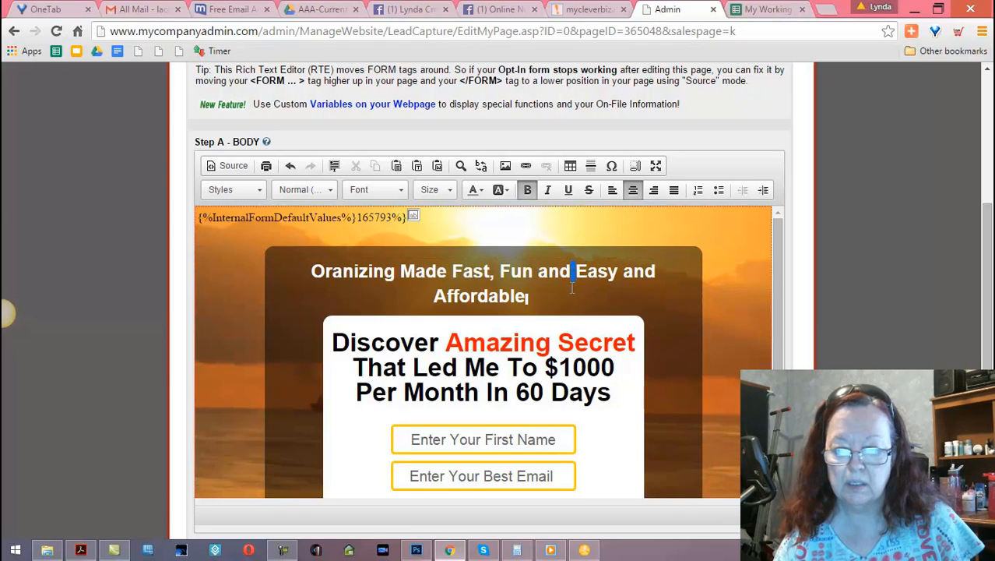
key("shift+Return")
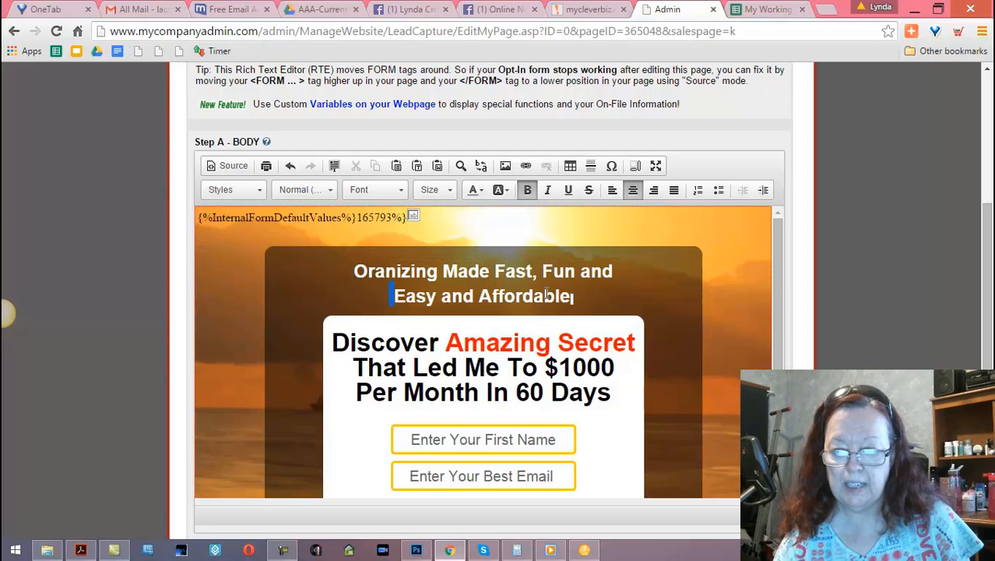
Delete the stray character after "Affordable" in the headline and save the page text
left_click(569, 295)
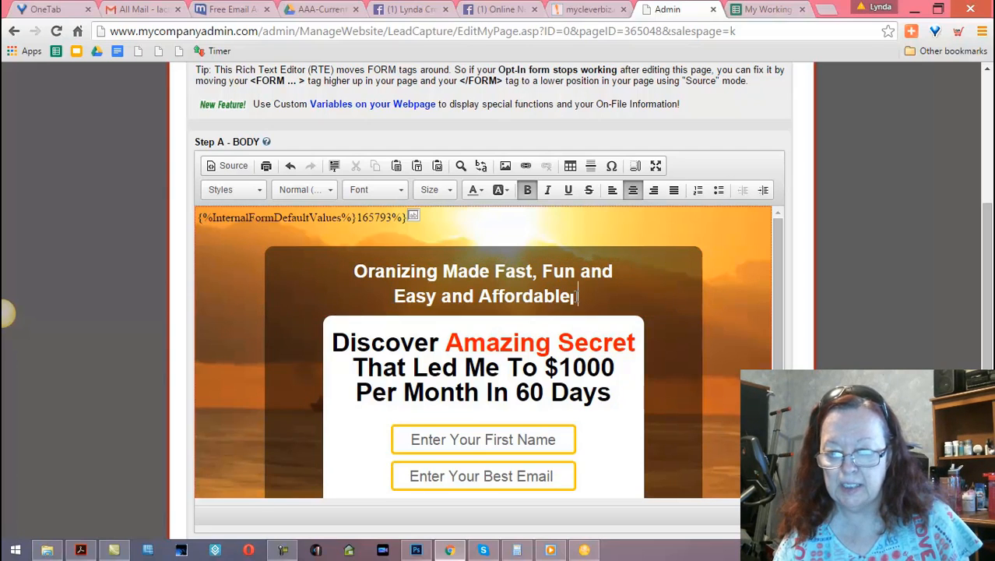
key("BackSpace")
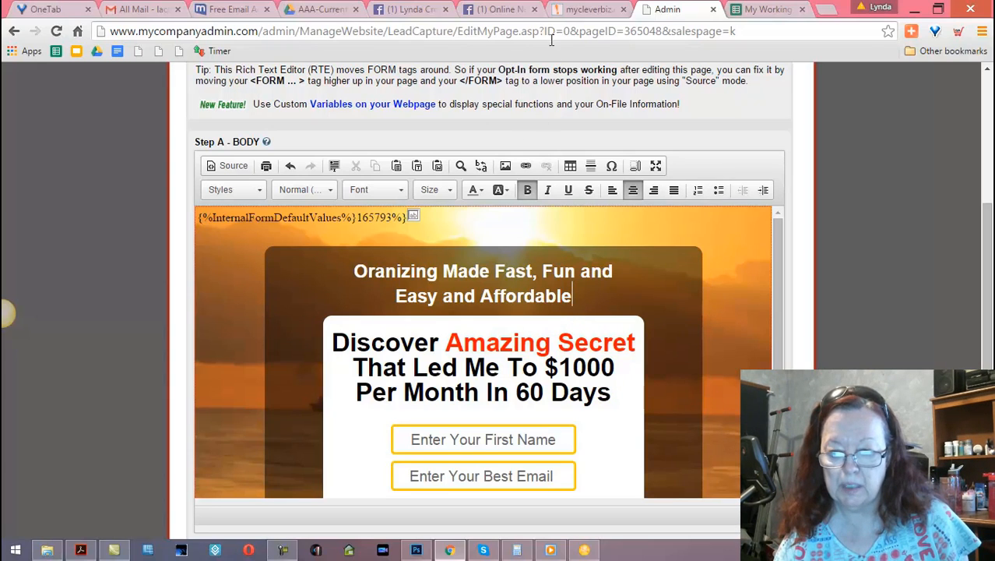
left_click(560, 13)
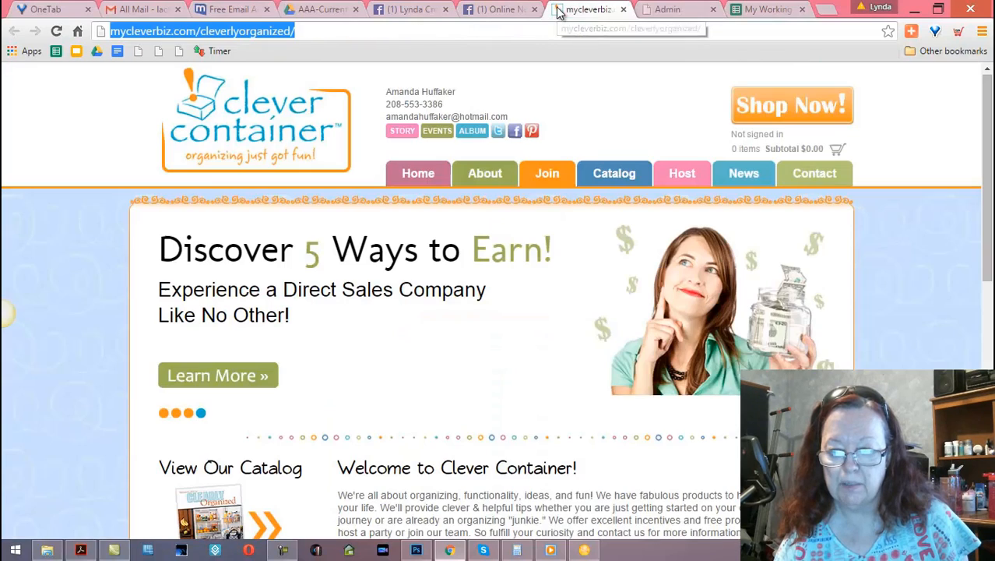
left_click(658, 9)
left_click_drag(985, 216, 968, 42)
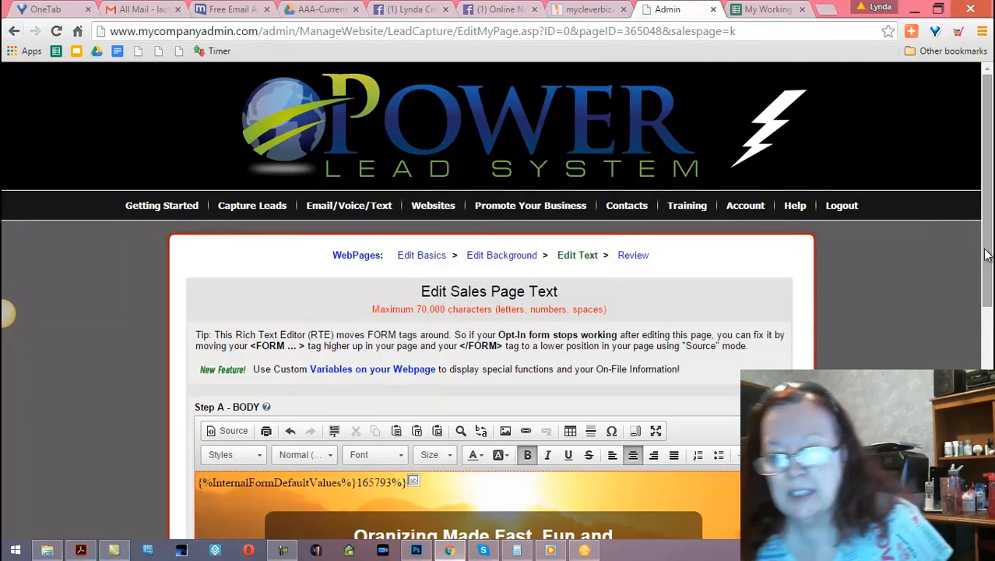
left_click_drag(986, 252, 986, 471)
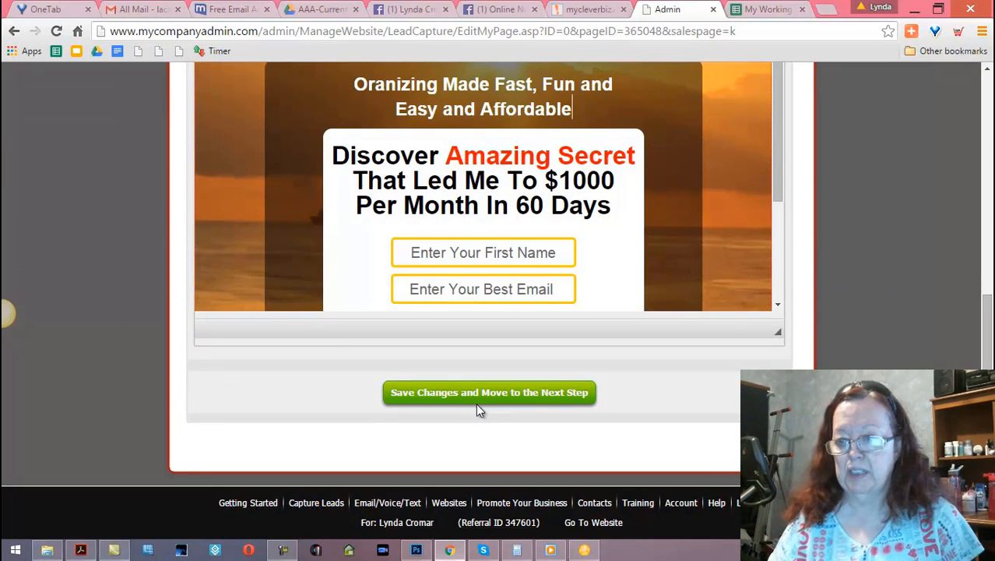
left_click(555, 389)
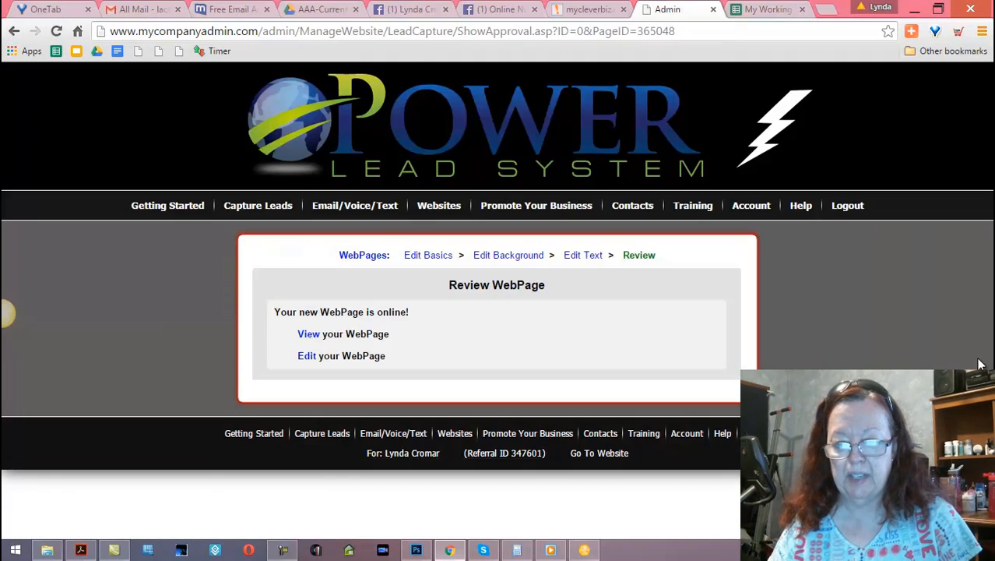
Copy the visitor title "Top Ten Tips for Getting More Organized" from the page basics, save the basics and reopen the page text for editing
left_click(406, 256)
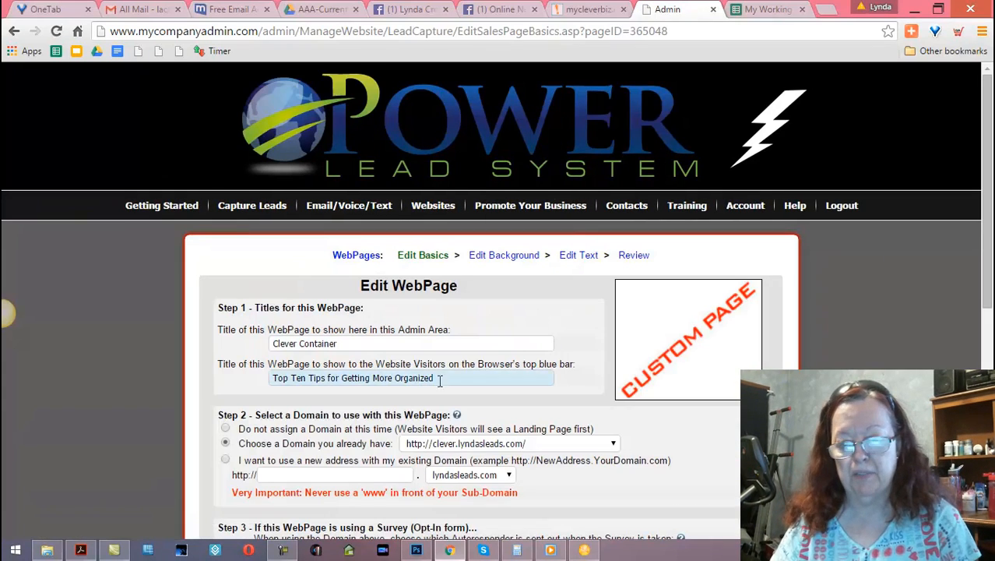
left_click_drag(448, 384, 248, 373)
key("ctrl+c")
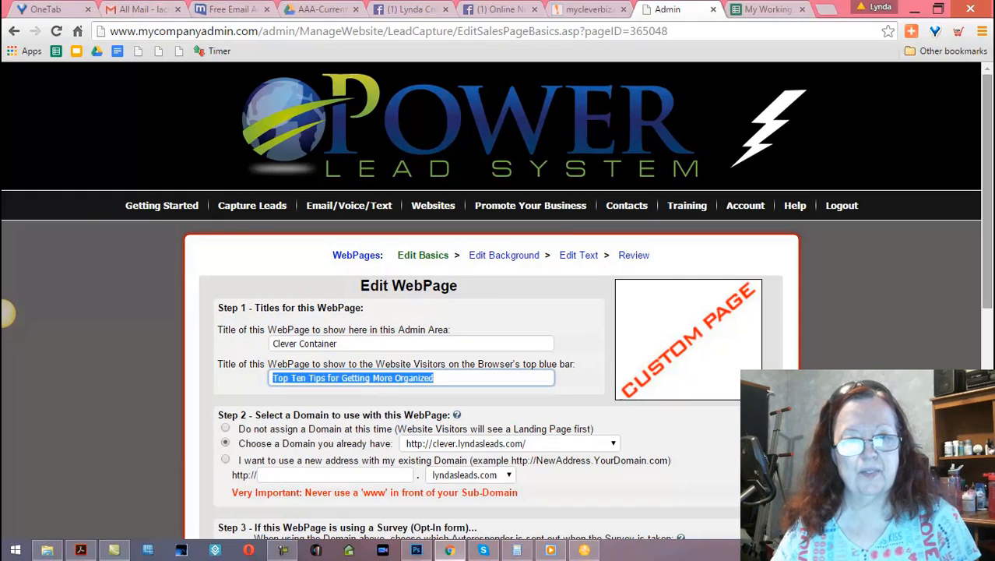
left_click_drag(991, 200, 990, 417)
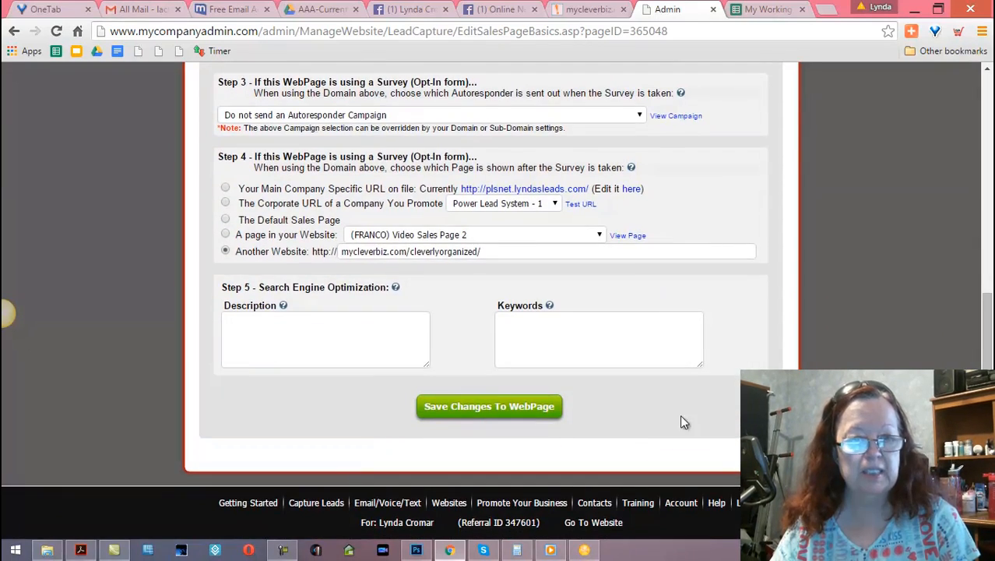
left_click(518, 404)
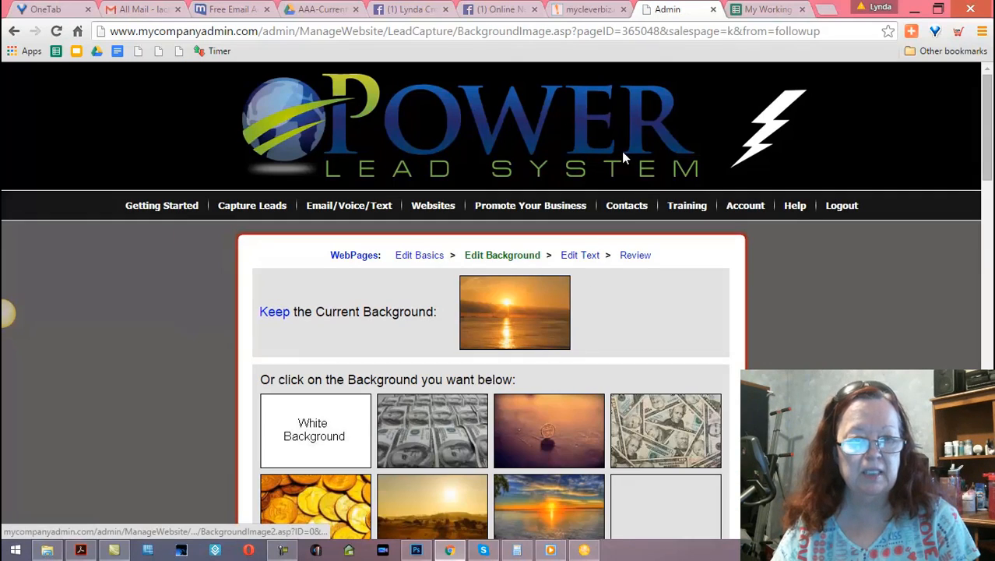
mouse_move(579, 222)
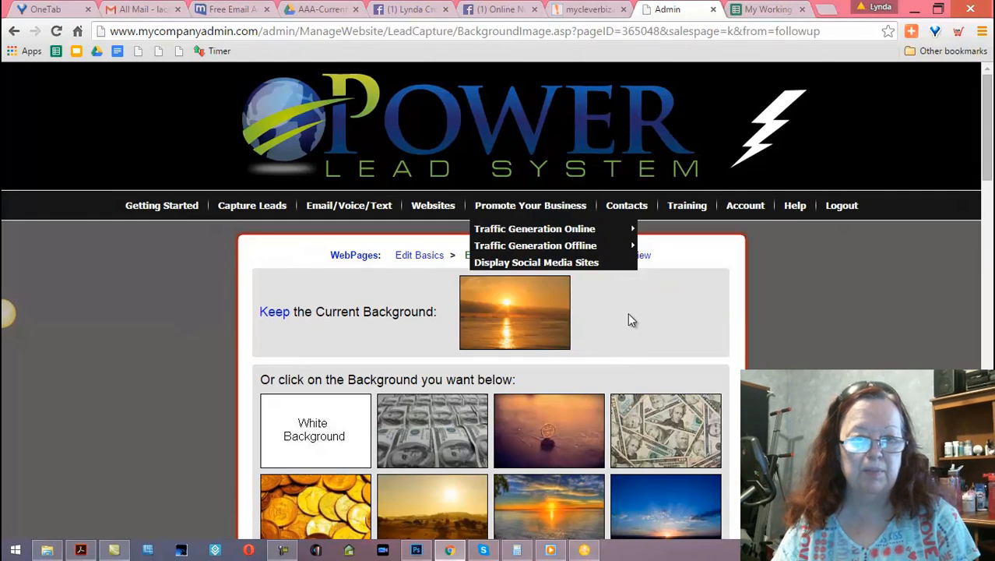
left_click(576, 256)
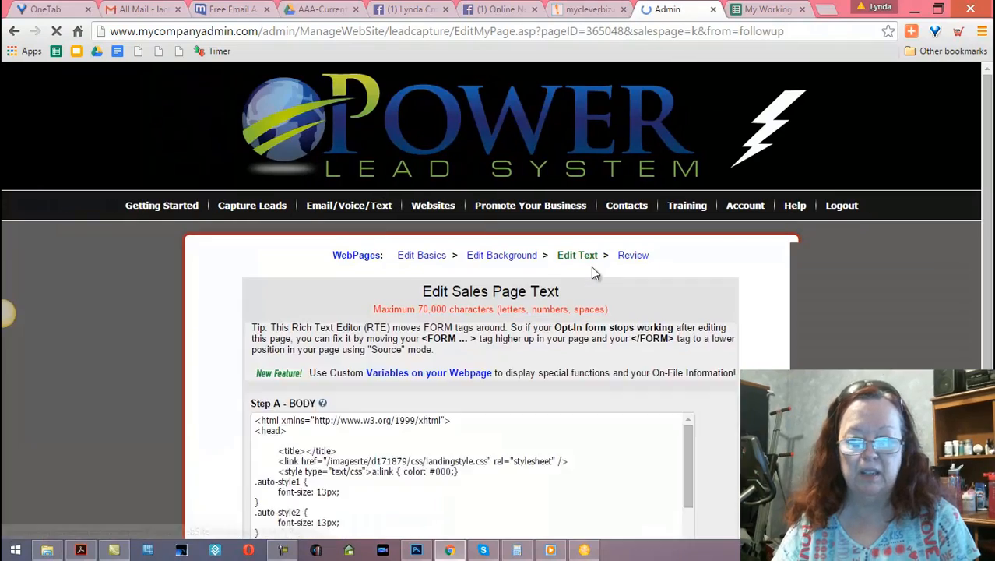
left_click_drag(983, 201, 987, 355)
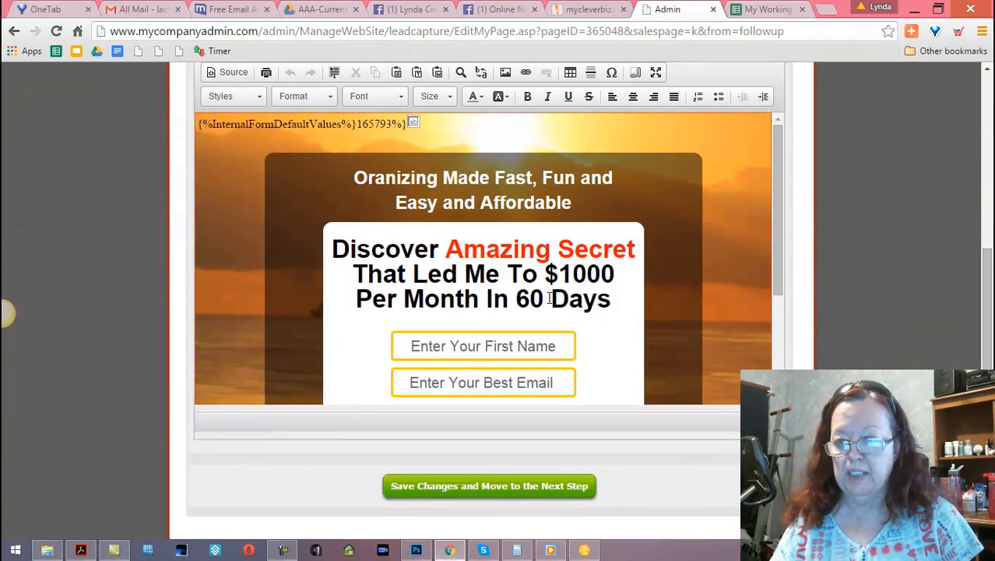
left_click(446, 247)
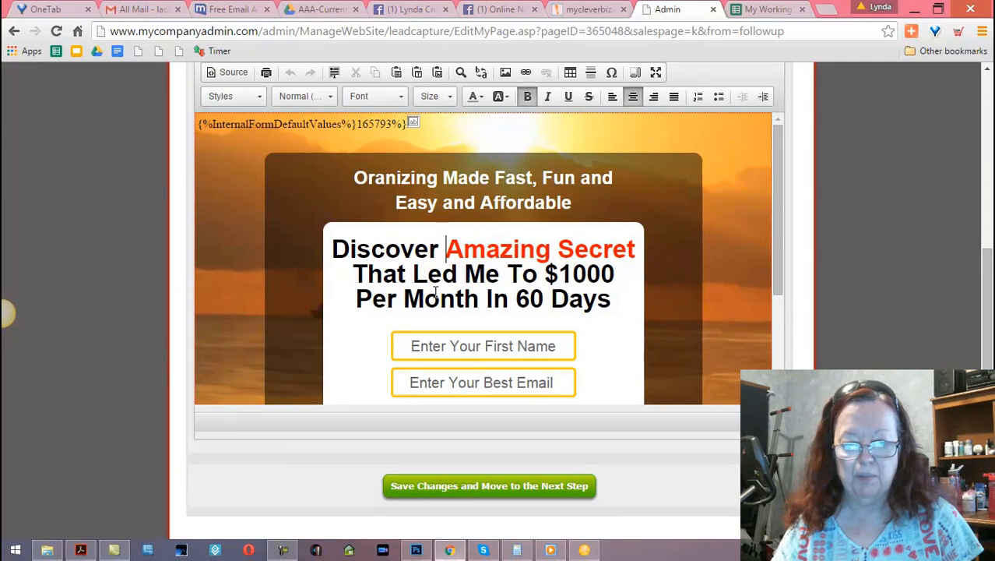
key("ctrl+v")
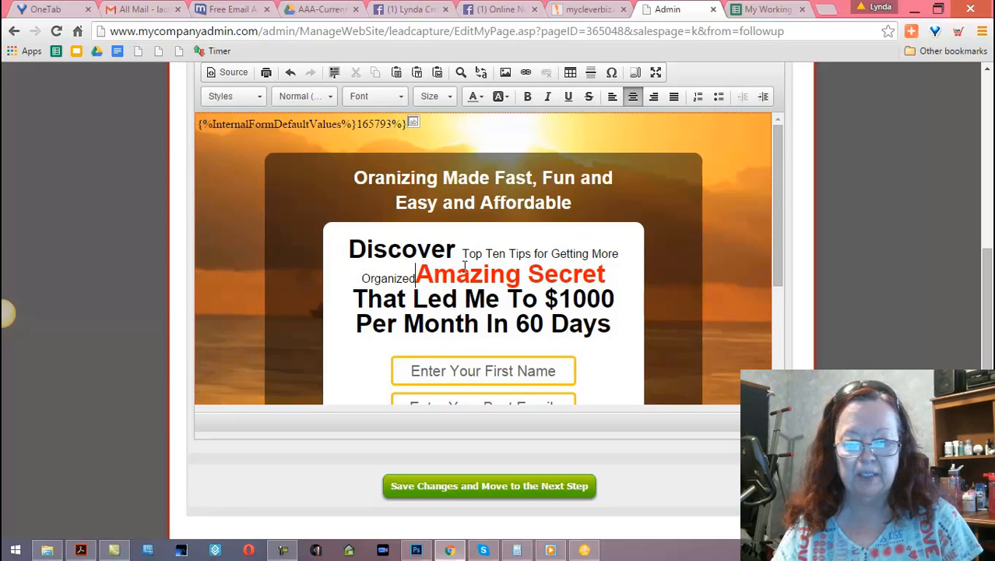
key("ctrl+z")
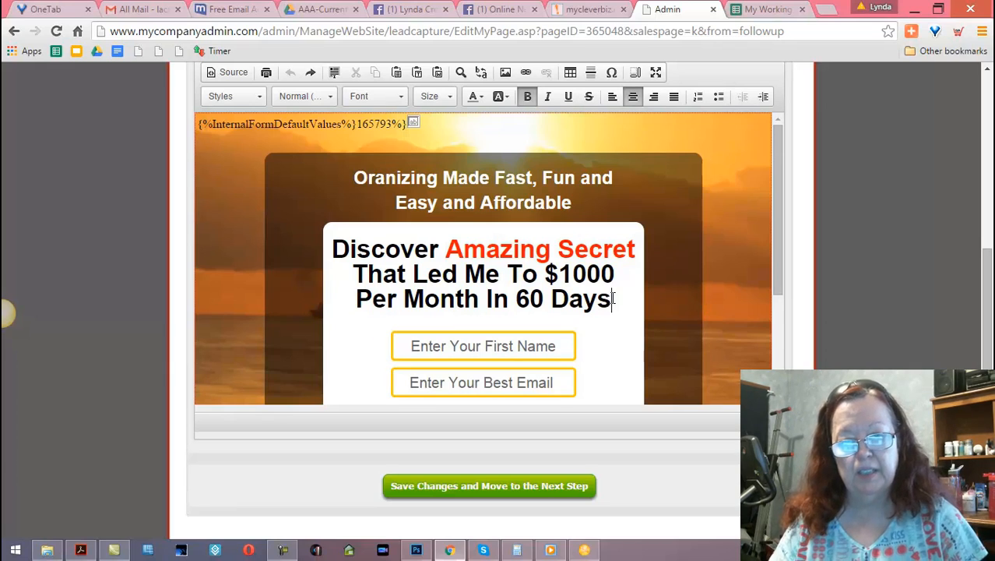
Paste the copied title after "60 Days" and replace the red "Amazing Secret" with "Top Ten"
key("ctrl+v")
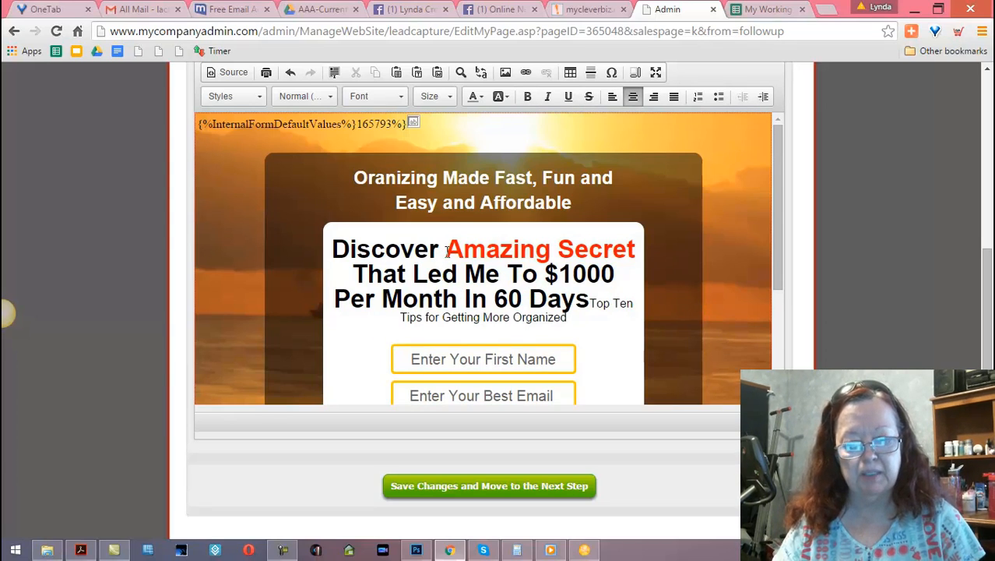
left_click_drag(446, 250, 631, 241)
type("T")
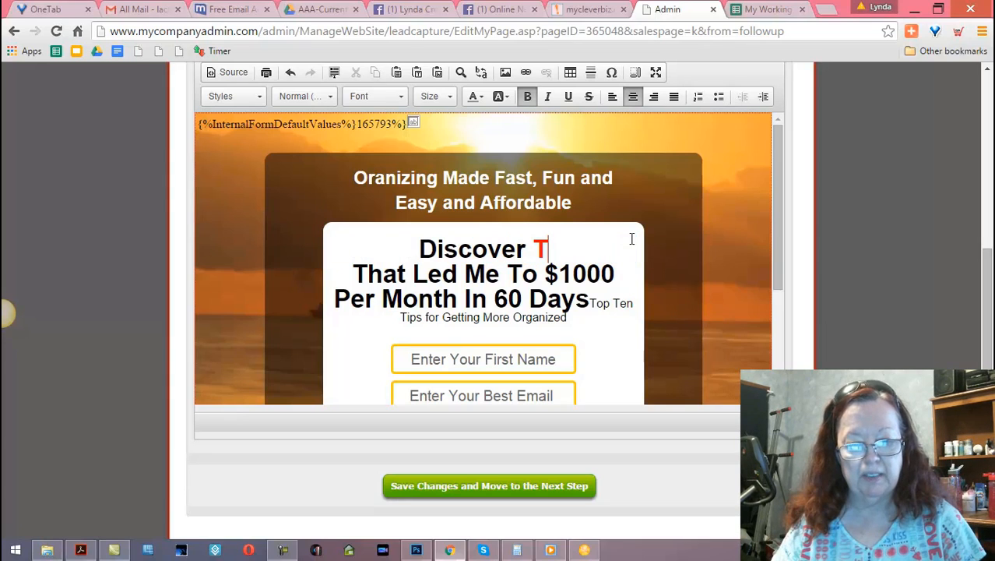
type("op Ten")
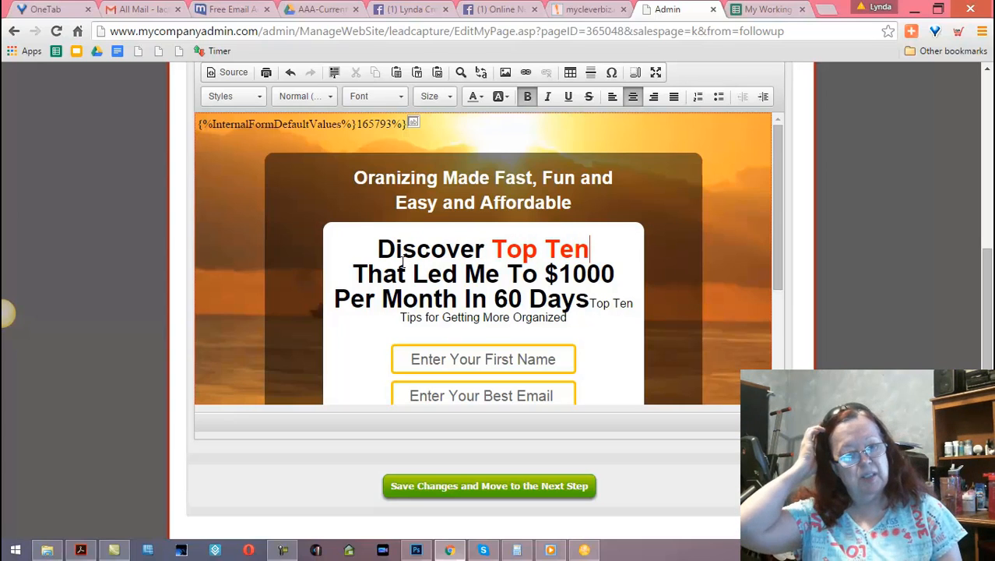
Replace "That Led Me To $1000 Per Month In 60 Days" with "Tips For Getting More Organized" in the form box headline
left_click_drag(366, 274, 587, 301)
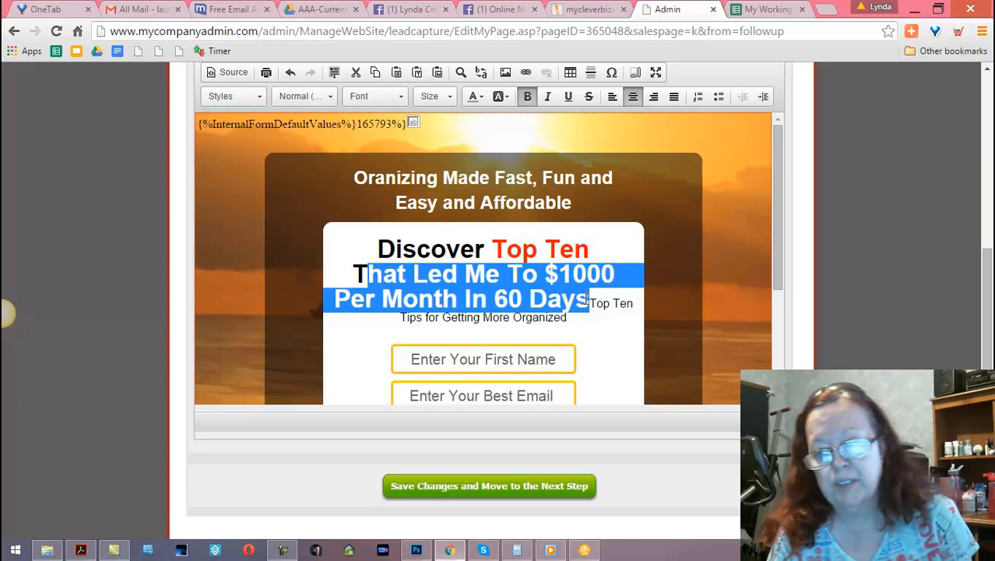
type("ips ")
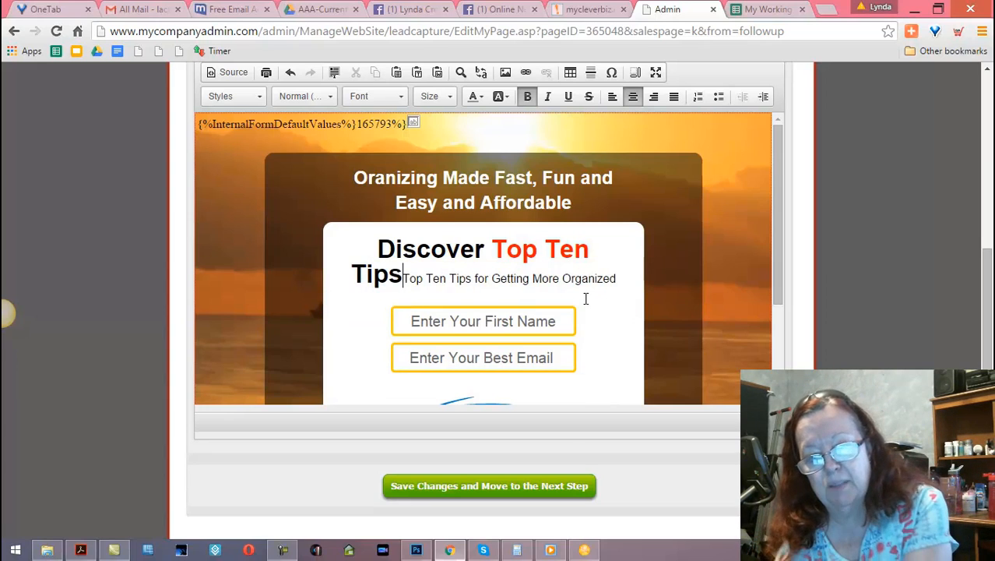
type("For E")
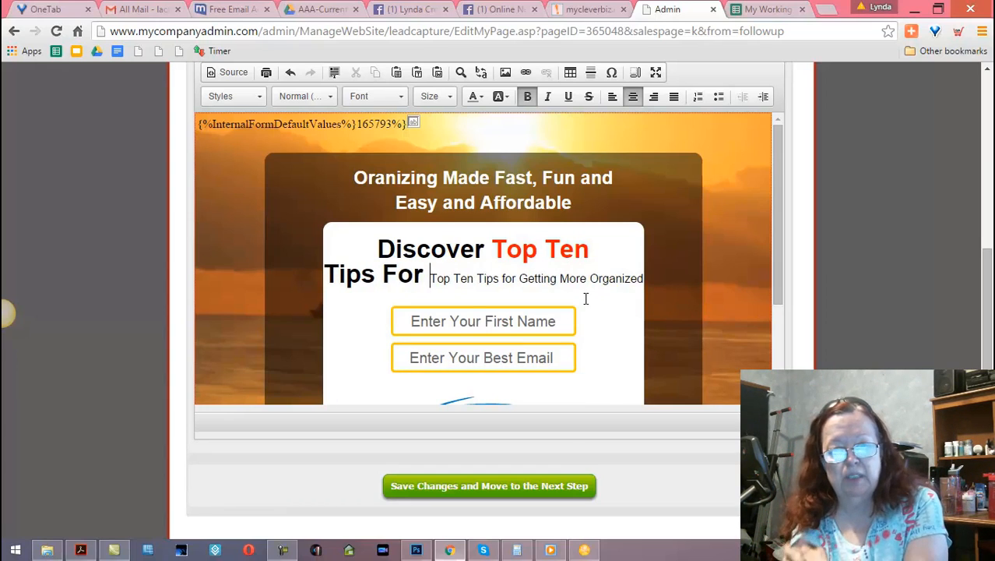
key("BackSpace")
type("Getti")
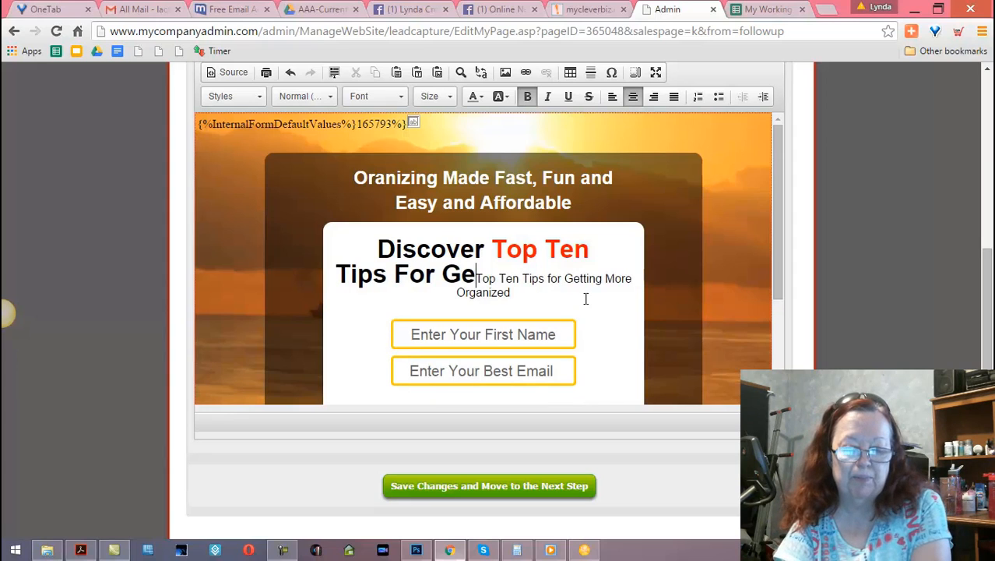
type("ng More ")
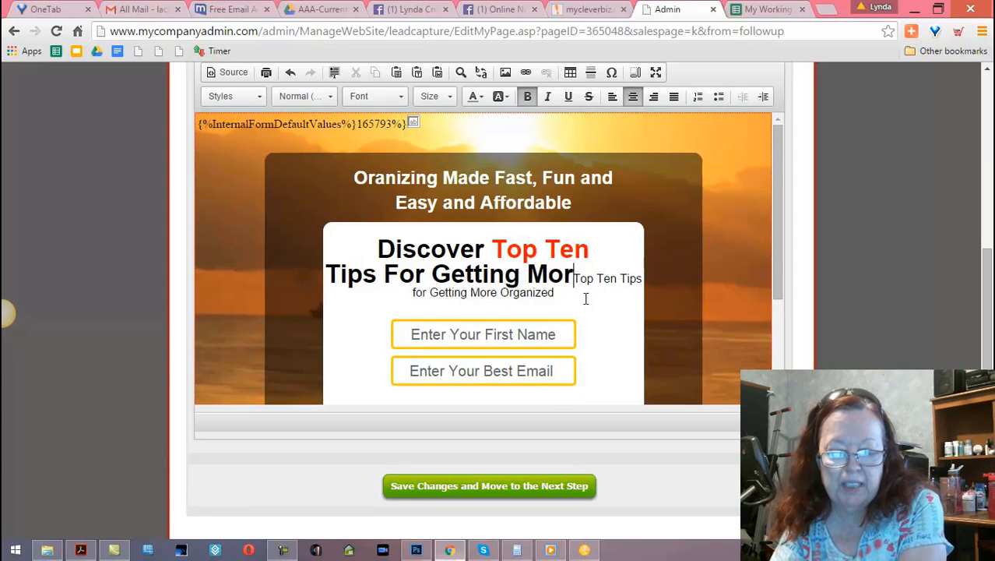
type("Organ")
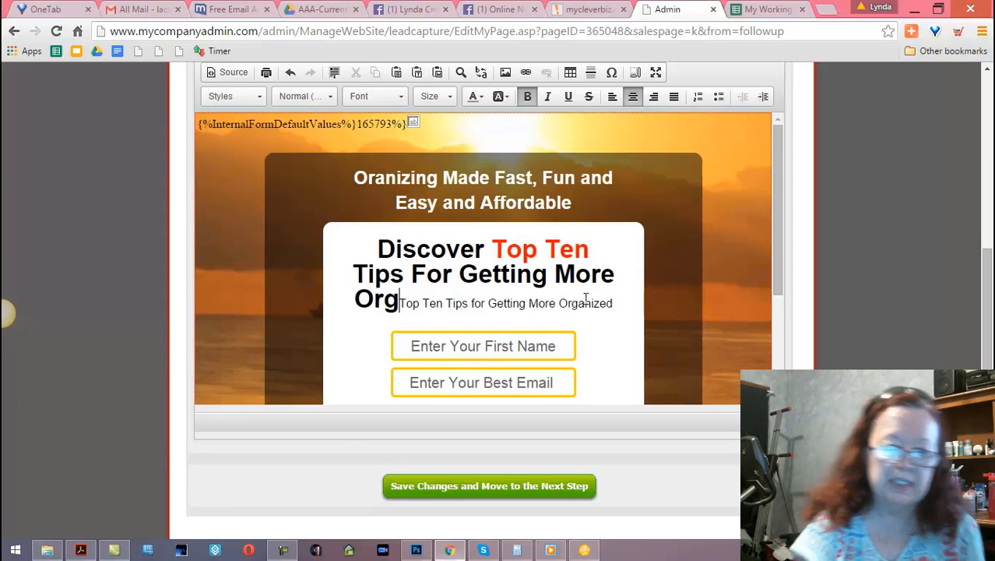
type("ized")
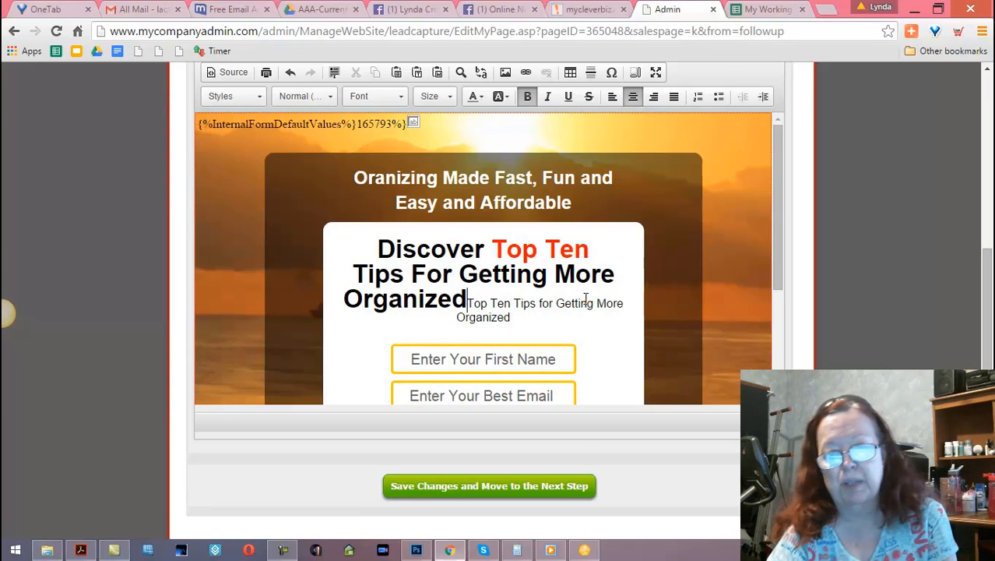
Delete the small pasted "Top Ten Tips for Getting More Organized" text following the large "Organized"
key("Delete")
key("Delete")
key("Delete")
key("Delete")
key("Delete")
key("Delete")
key("Delete")
key("Delete")
key("Delete")
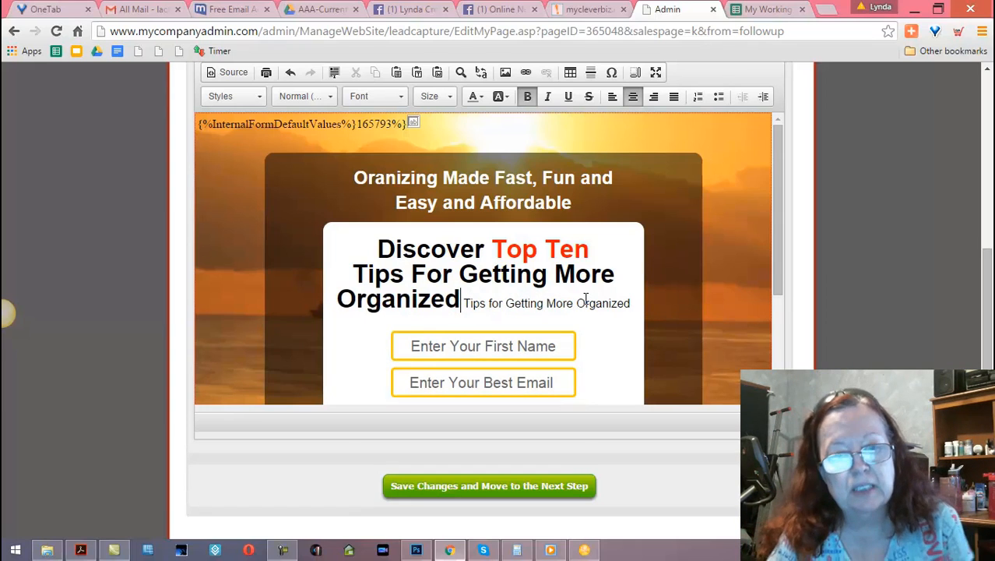
key("Delete")
key("Delete")
key("Delete")
key("Delete")
key("Delete")
key("Delete")
key("Delete")
key("Delete")
key("Delete")
key("Delete")
key("Delete")
key("Delete")
key("Delete")
key("Delete")
key("Delete")
key("Delete")
key("Delete")
key("Delete")
key("Delete")
key("Delete")
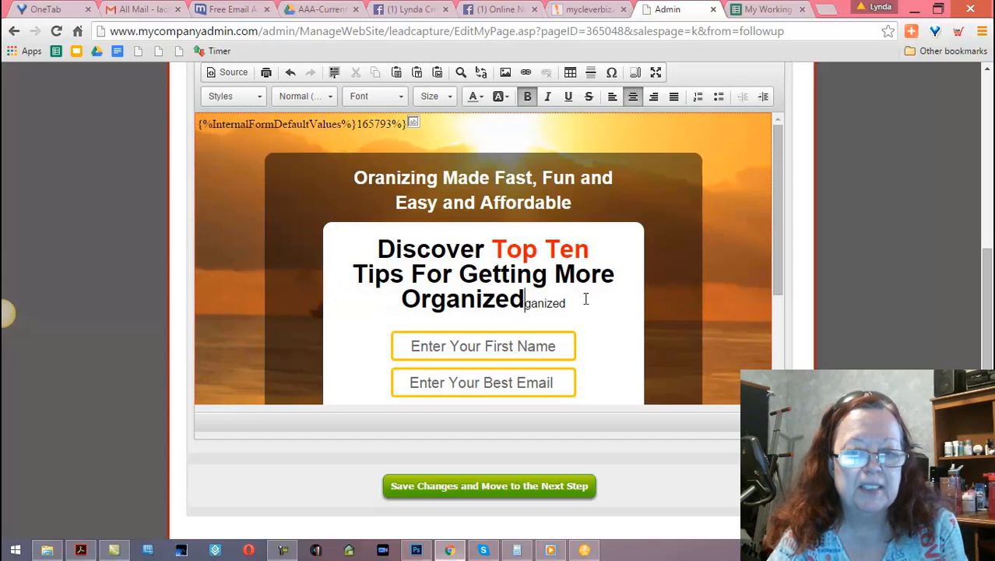
key("Delete")
key("Delete")
key("Delete")
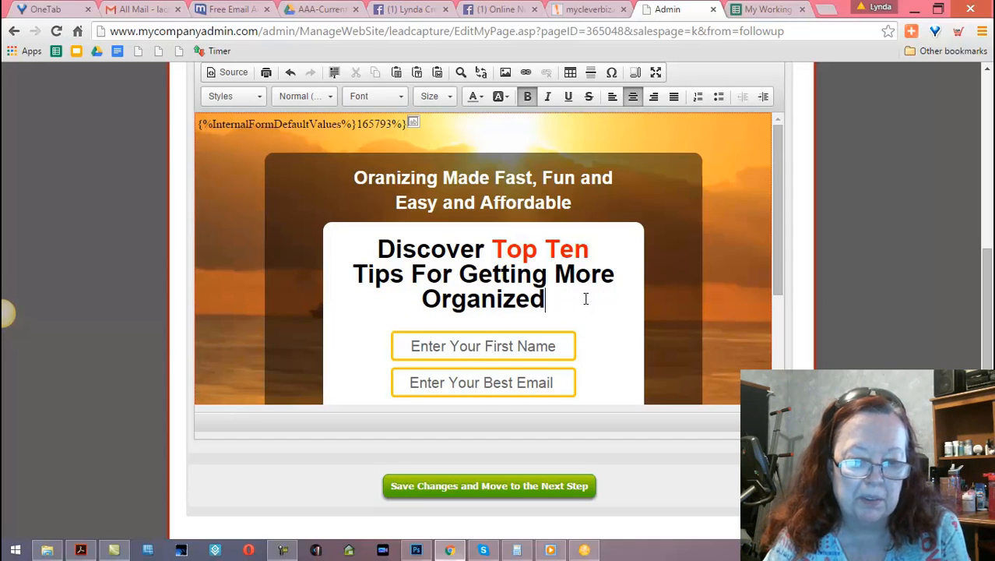
Add the line "Fill out info Below and Get Access Instantly To Video" under the "Tips For Getting More Organized" headline
key("Return")
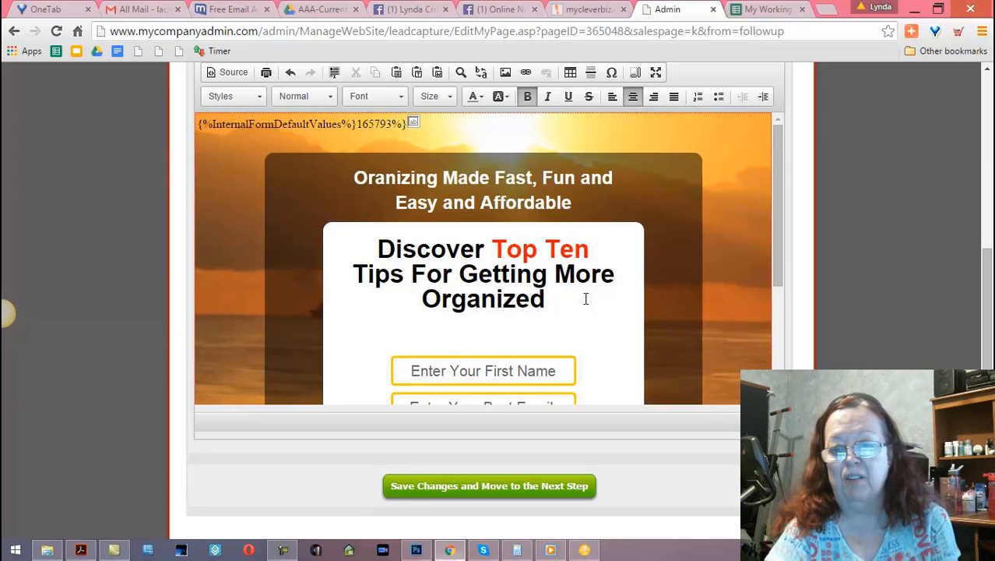
type("Fill ")
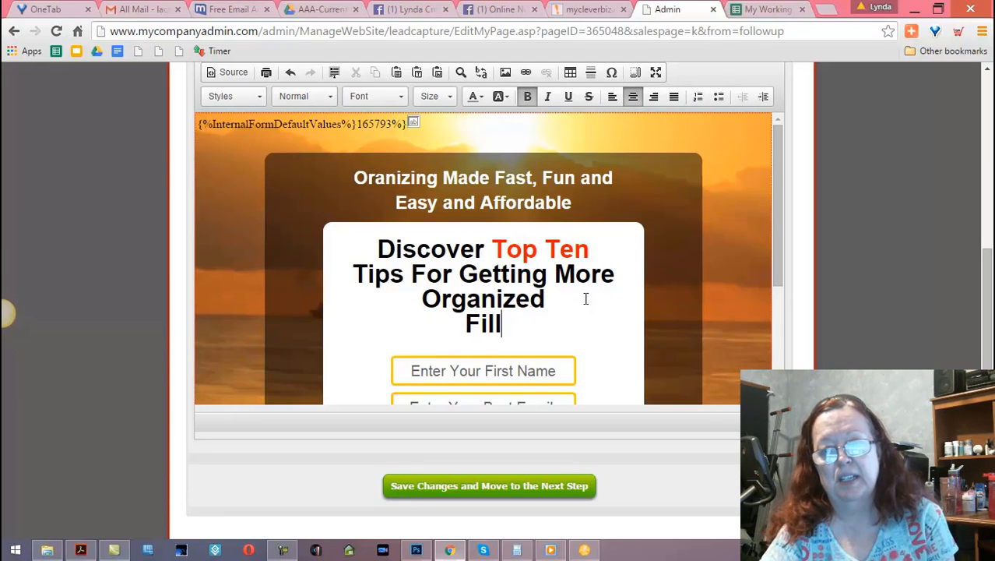
type("out info")
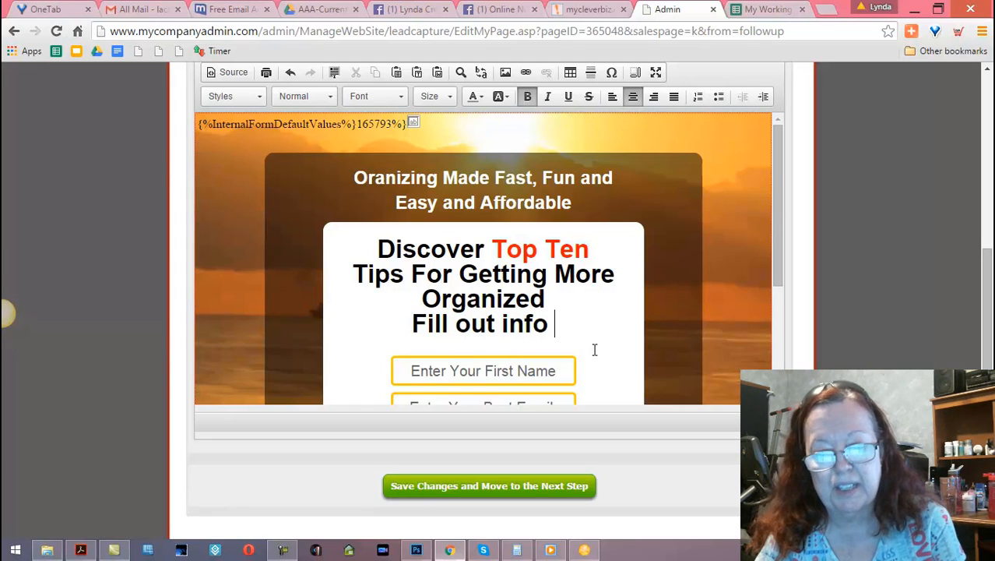
type(" Belo")
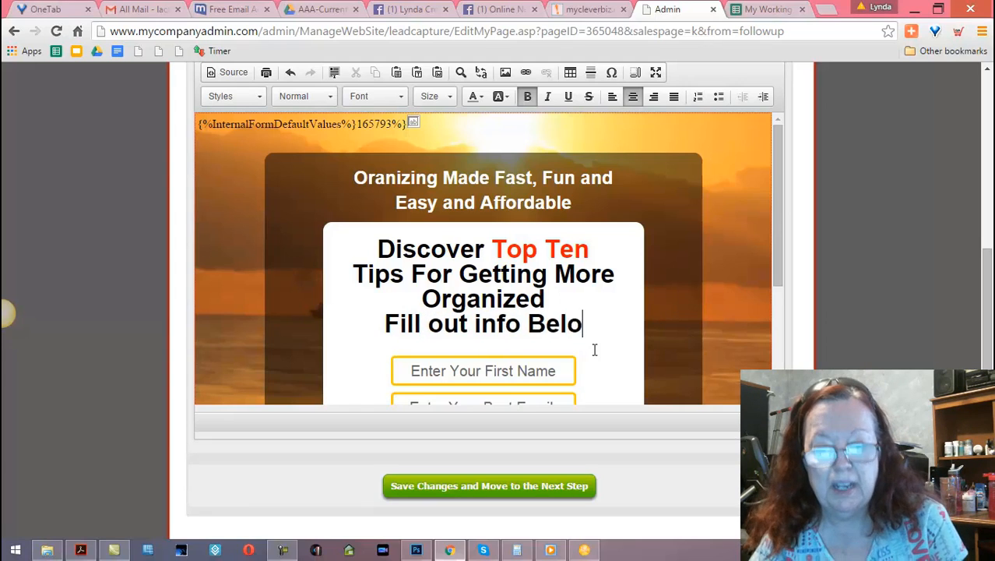
type("w and G")
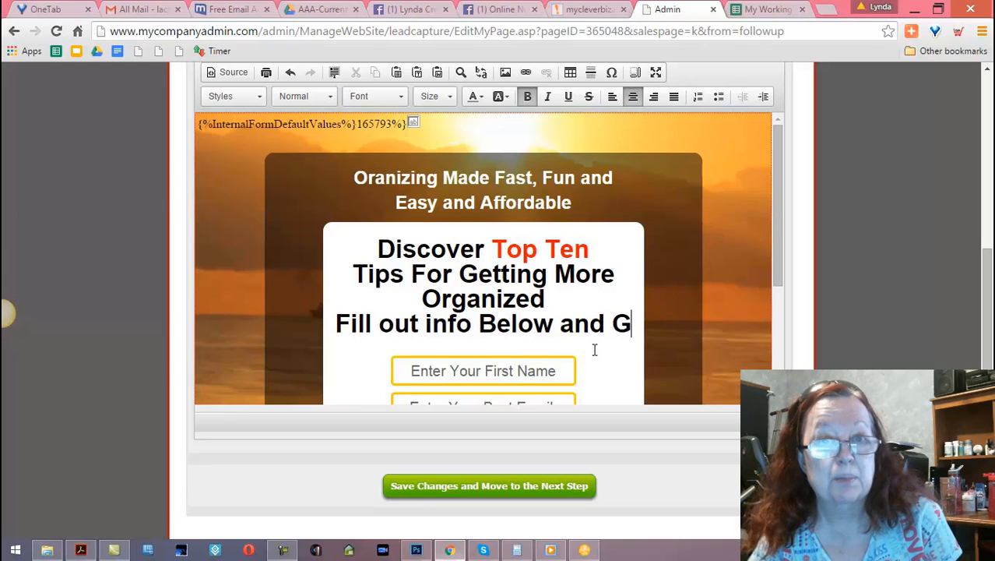
type("et Ac")
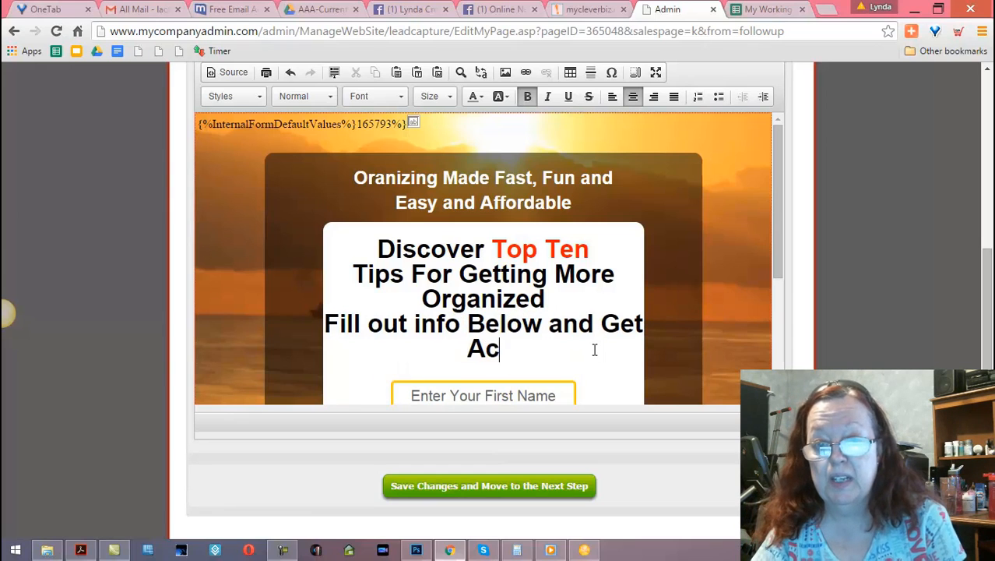
type("cess I")
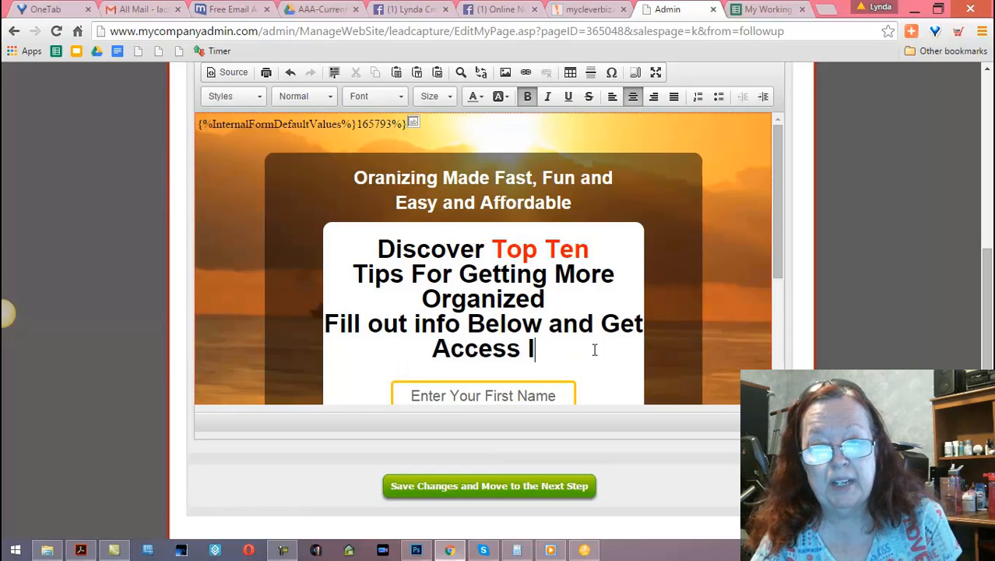
type("nstant")
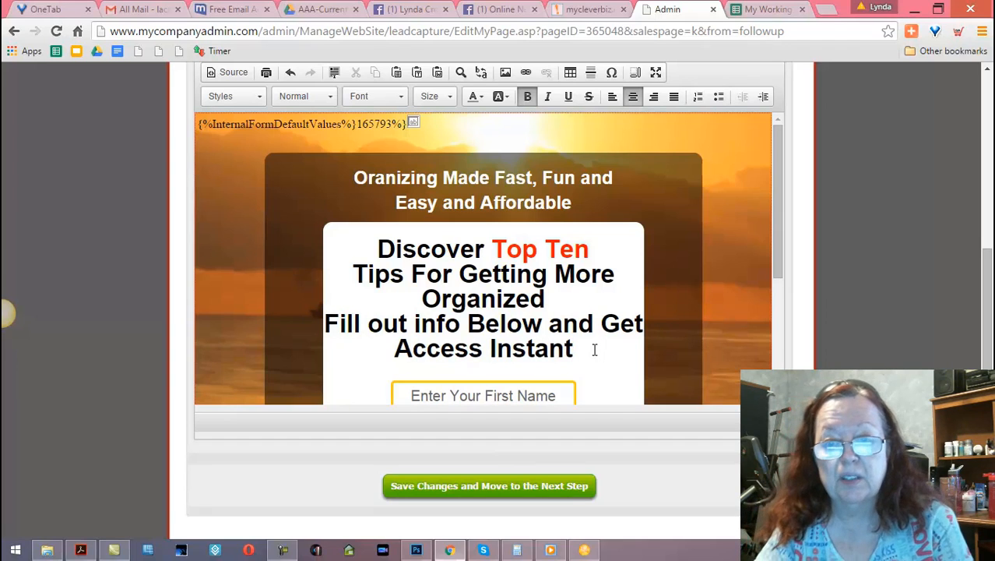
type("l")
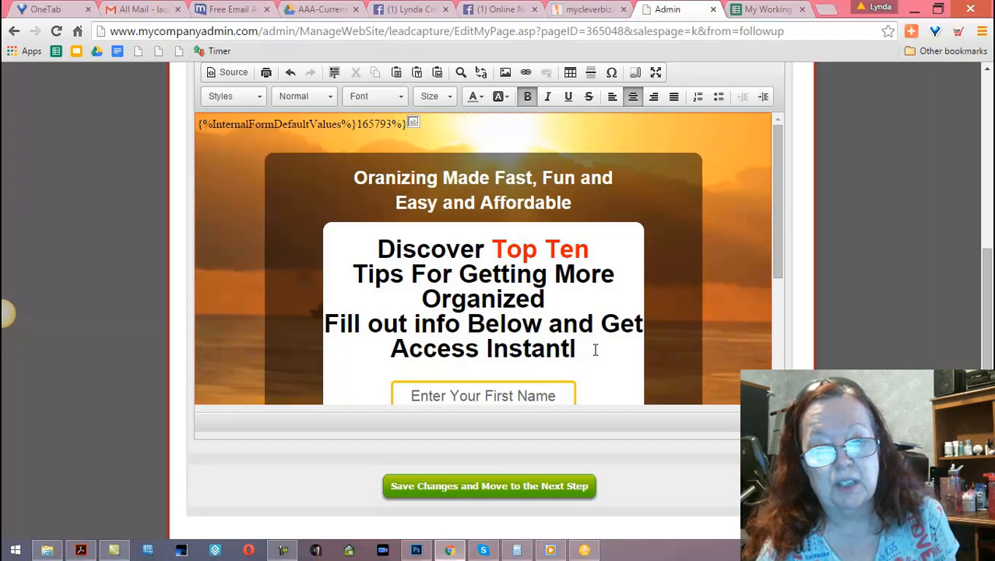
type("y T")
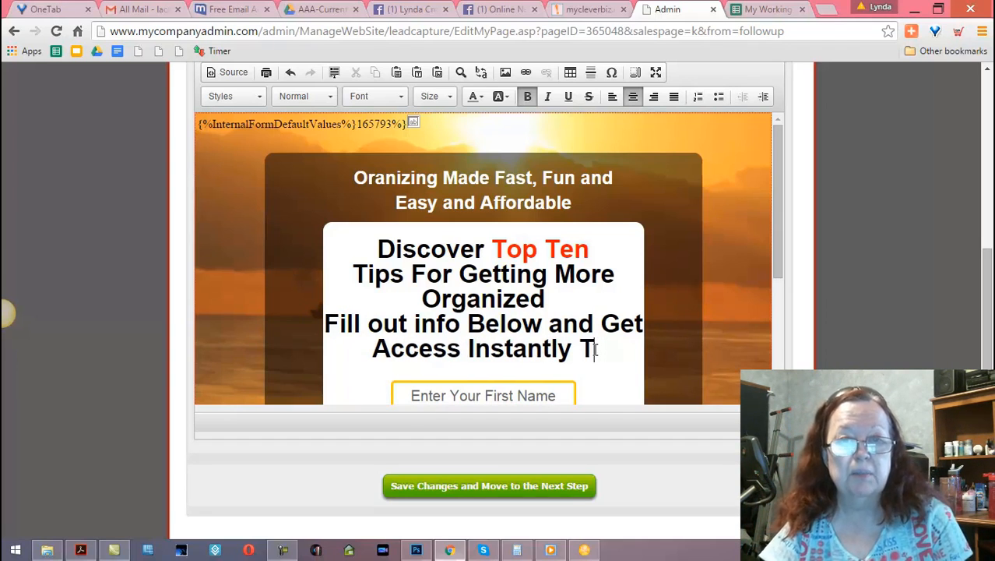
type("o Video")
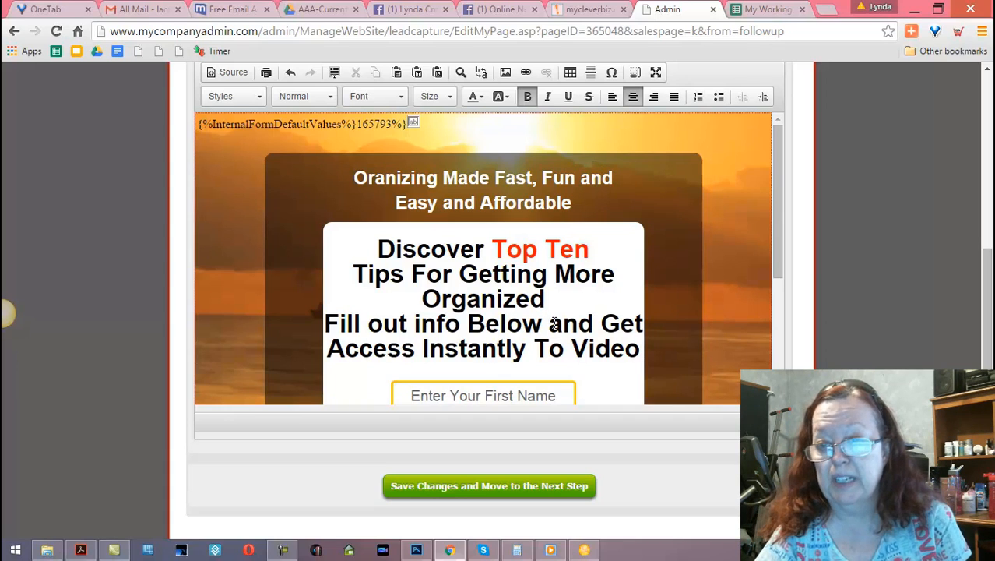
Insert a line break after "Fill out info Below" so "and Get Access Instantly To Video" starts on a new line
key("Return")
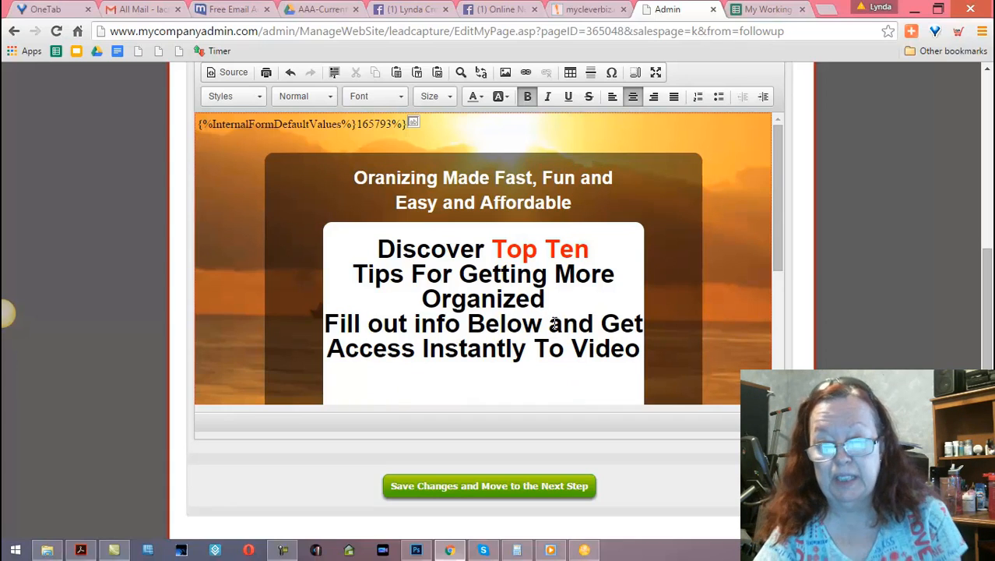
key("BackSpace")
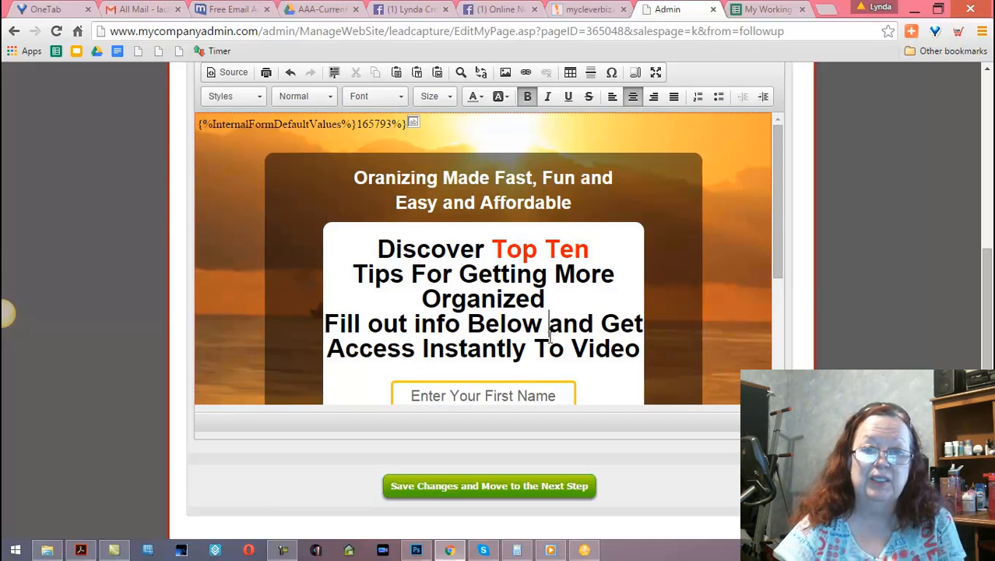
key("Return")
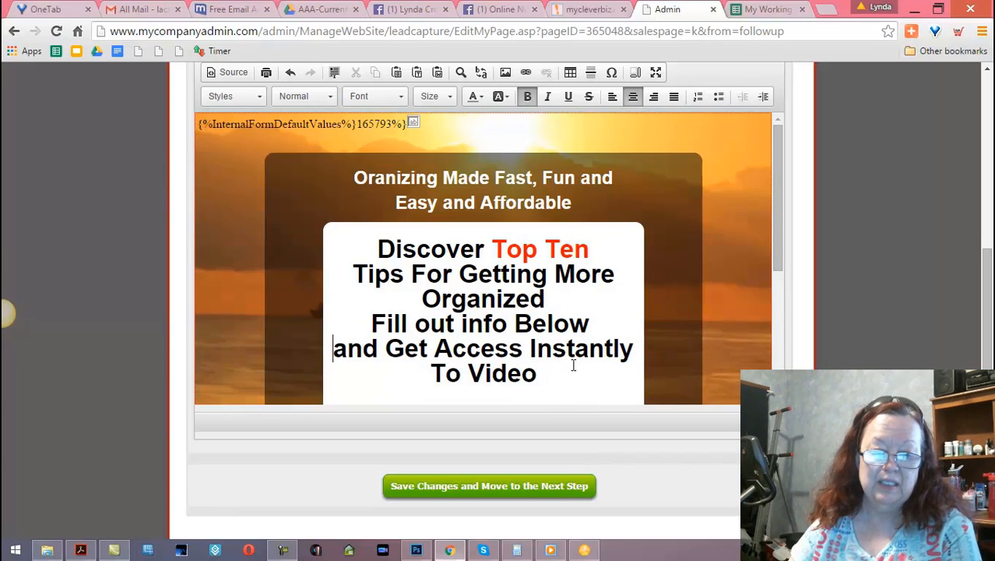
Check the consultant's Facebook post and Clever Container website for reference, and return to the page text editor
left_click(496, 9)
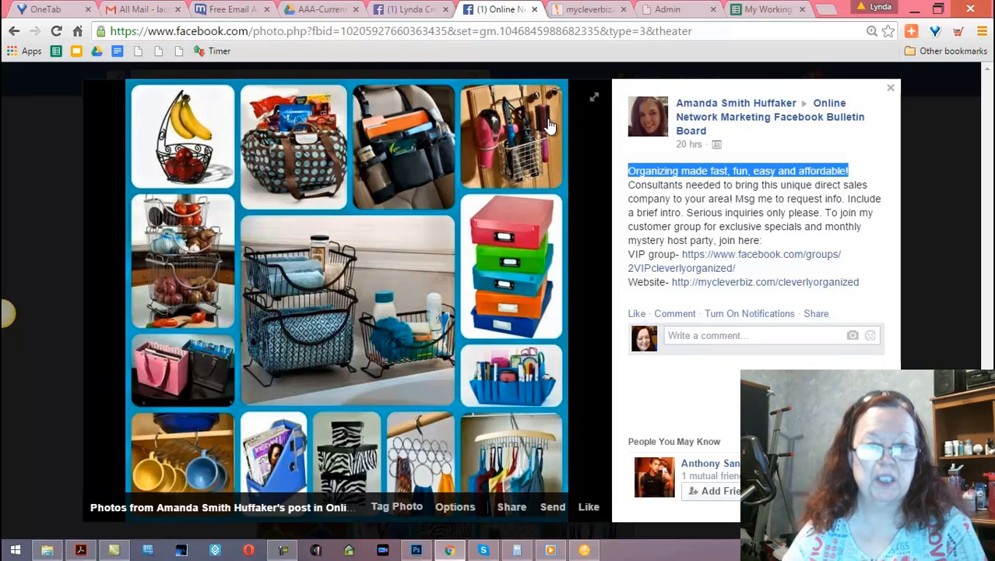
left_click(576, 11)
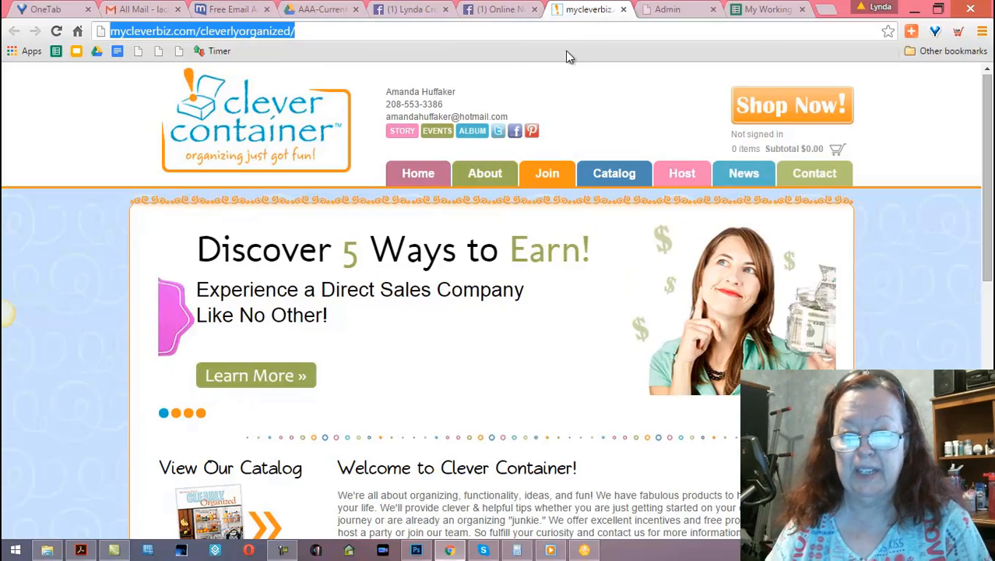
left_click(667, 9)
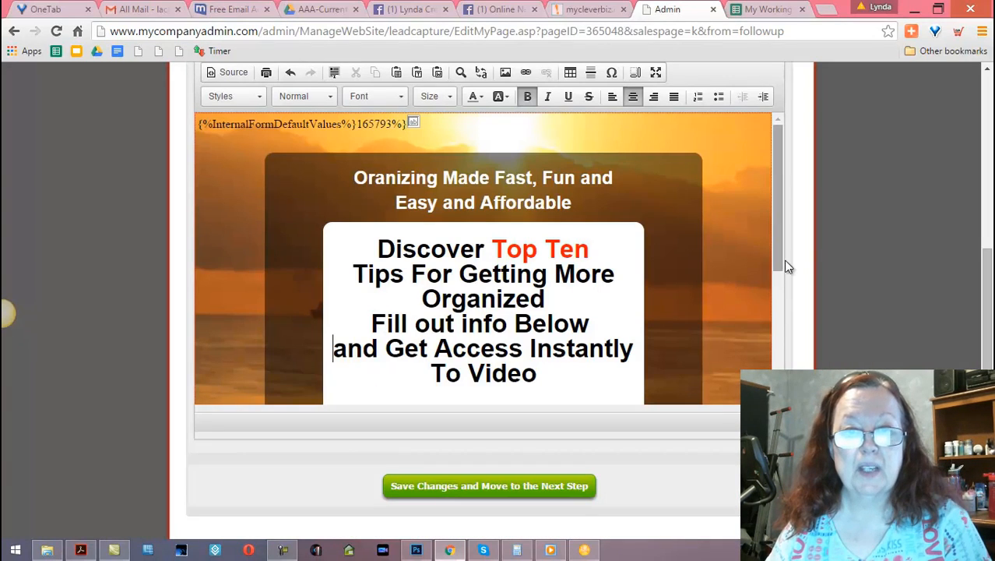
Save the page text changes and view the live capture page from its headline down to the spam notice
left_click(452, 485)
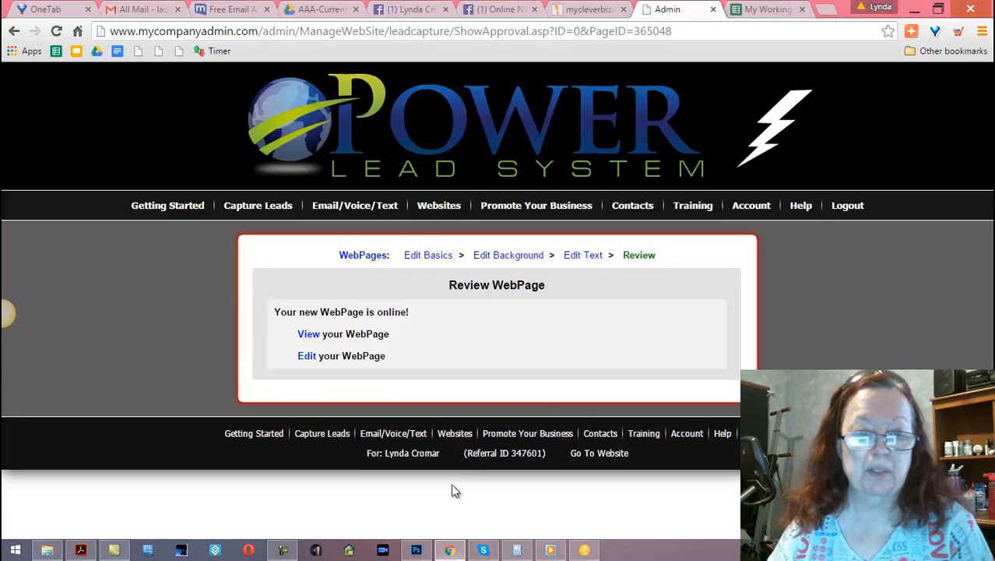
left_click(310, 335)
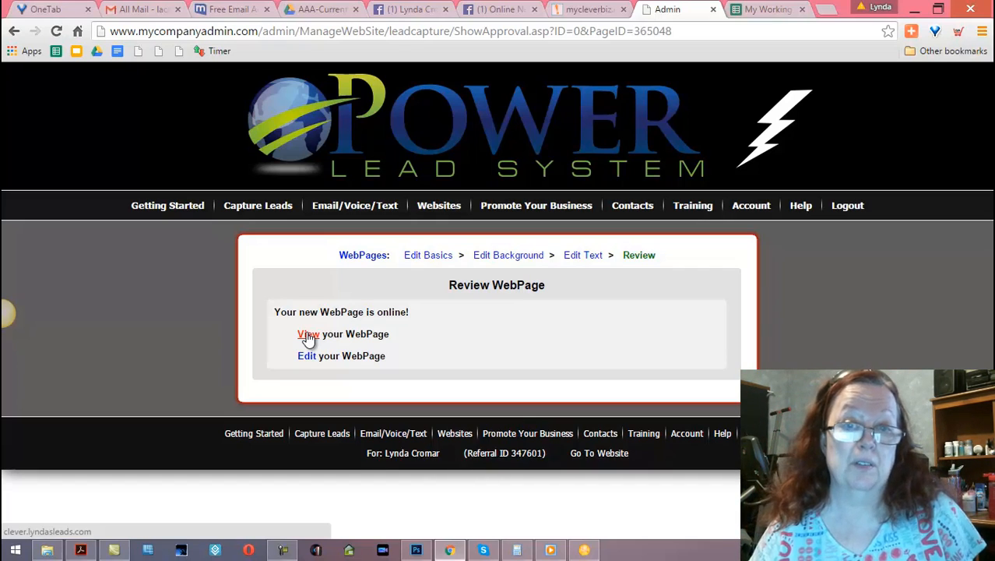
left_click(489, 10)
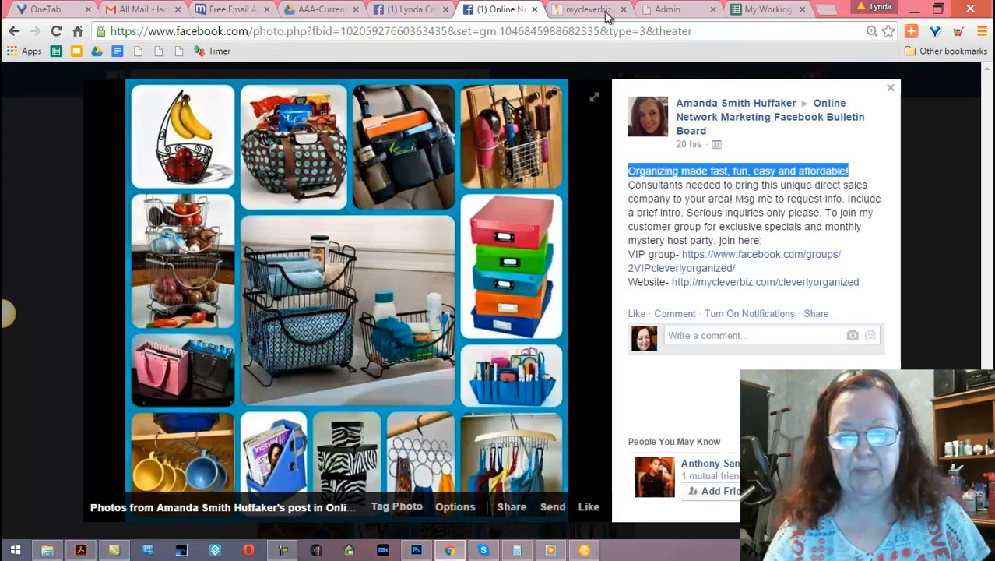
left_click(659, 11)
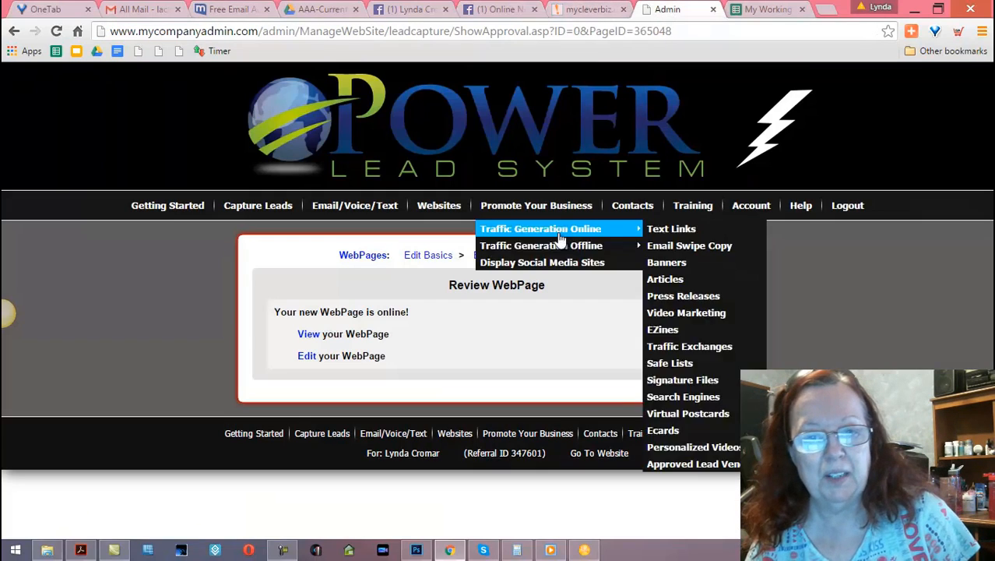
left_click(300, 335)
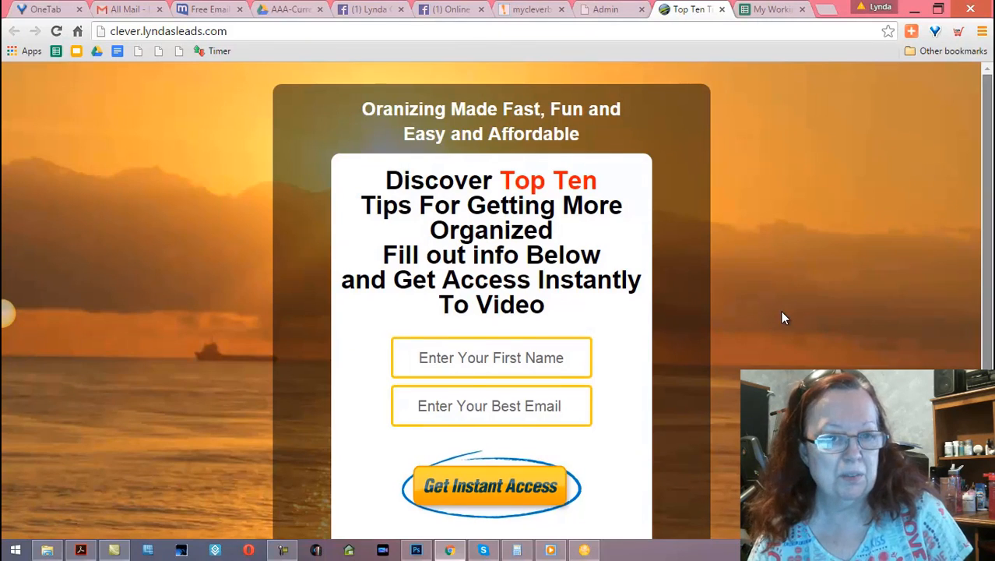
scroll(784, 317, "down", 2)
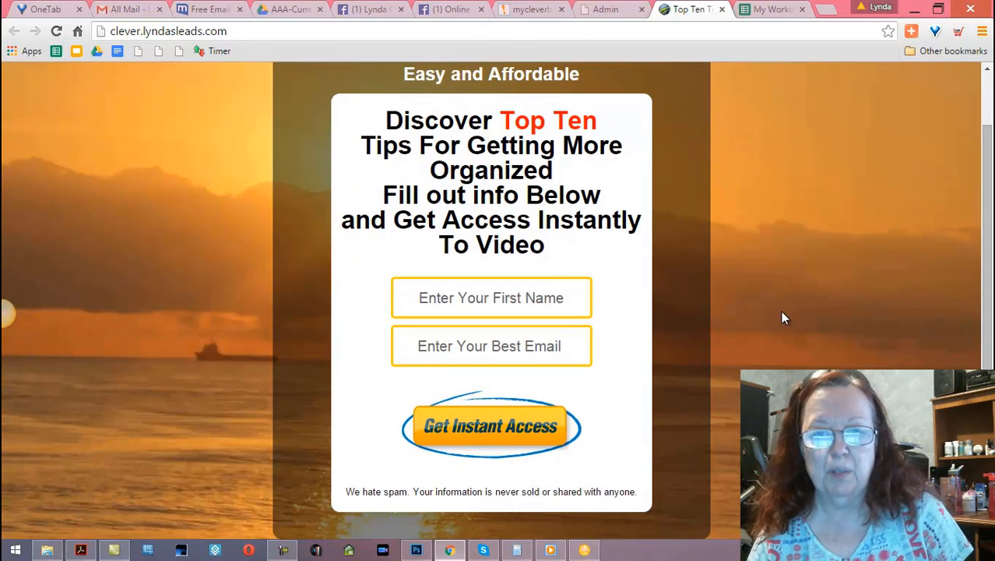
scroll(784, 318, "up", 2)
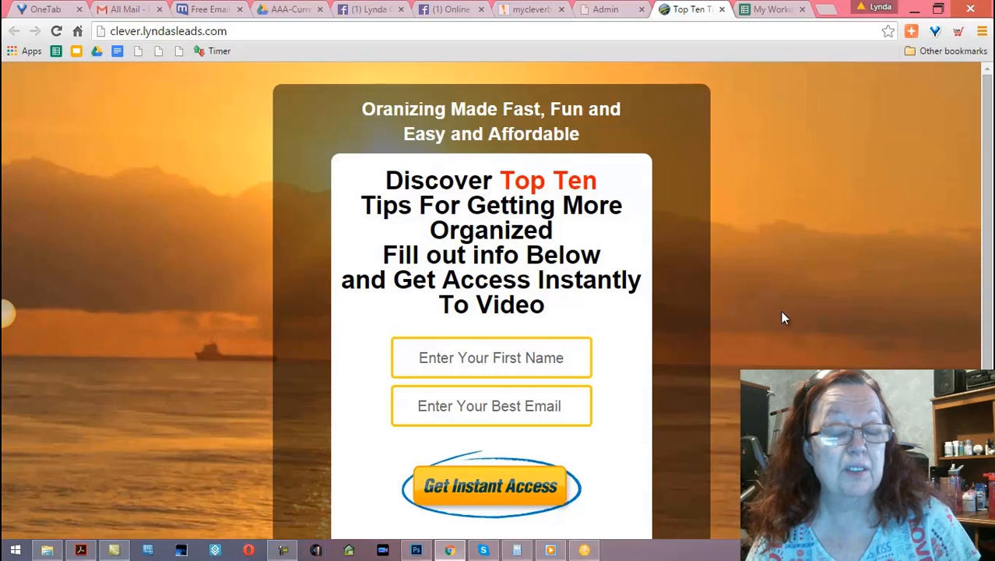
Look at the Clever Container website at mycleverbiz.com/cleverlyorganized and return to the live capture page
key("ctrl+7")
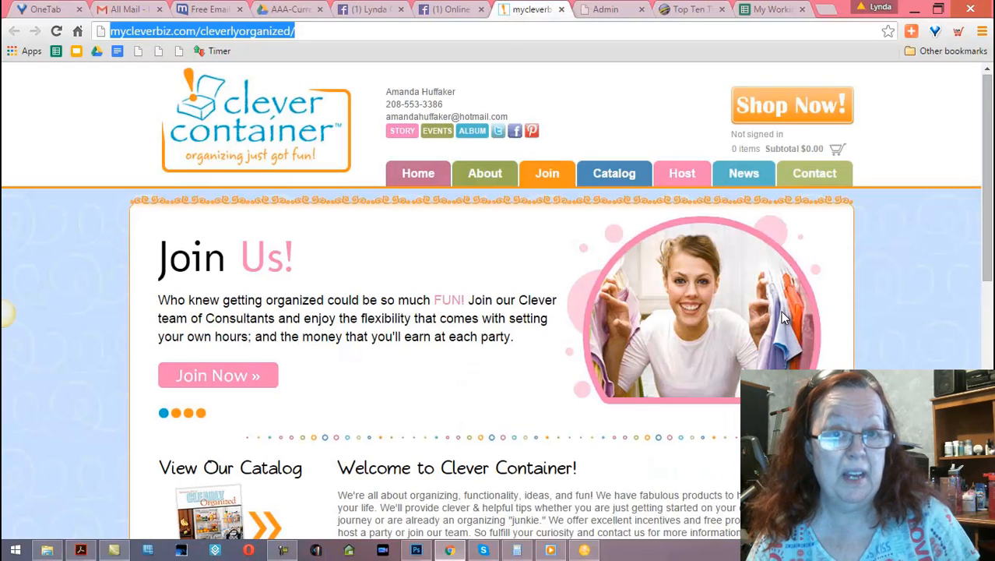
key("ctrl+Tab")
key("ctrl+Tab")
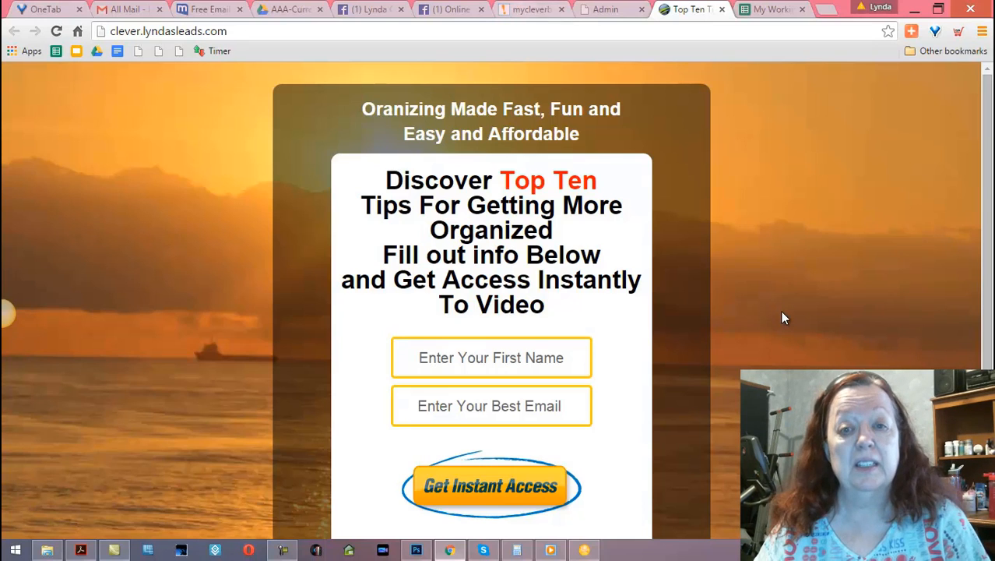
Highlight the word "Consultants" in the Facebook post and return to the live capture page by way of the page review
key("ctrl+6")
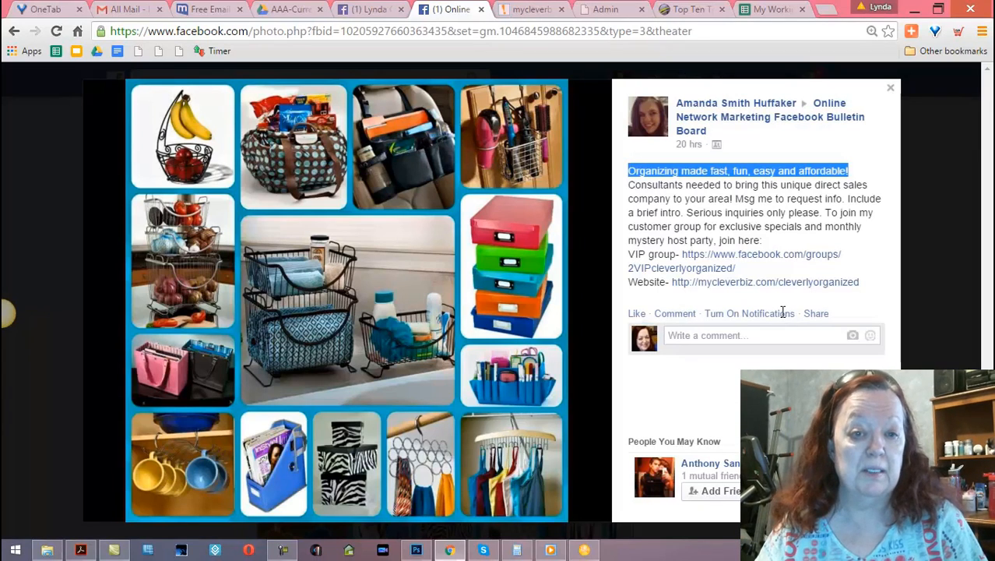
left_click(783, 312)
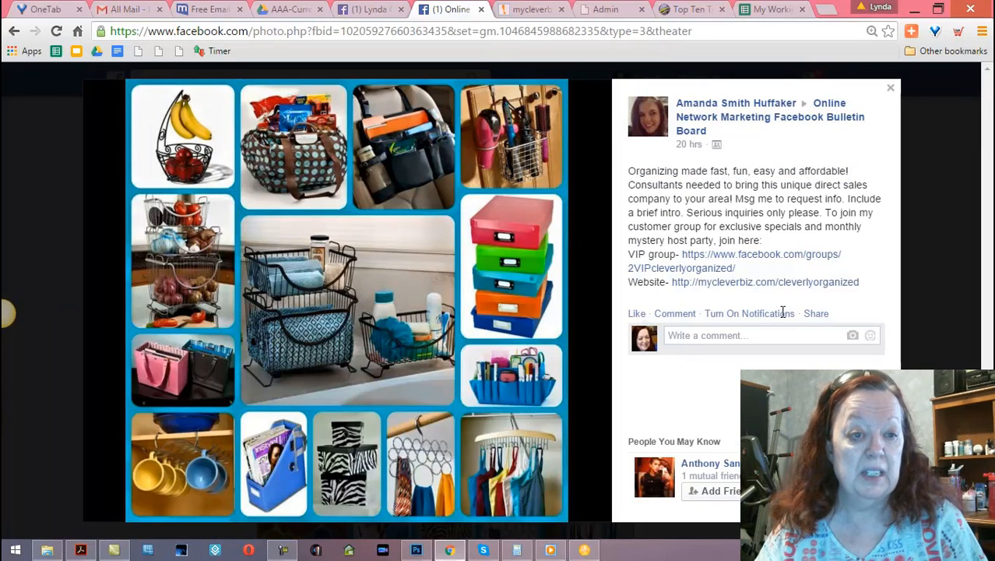
left_click_drag(683, 186, 628, 185)
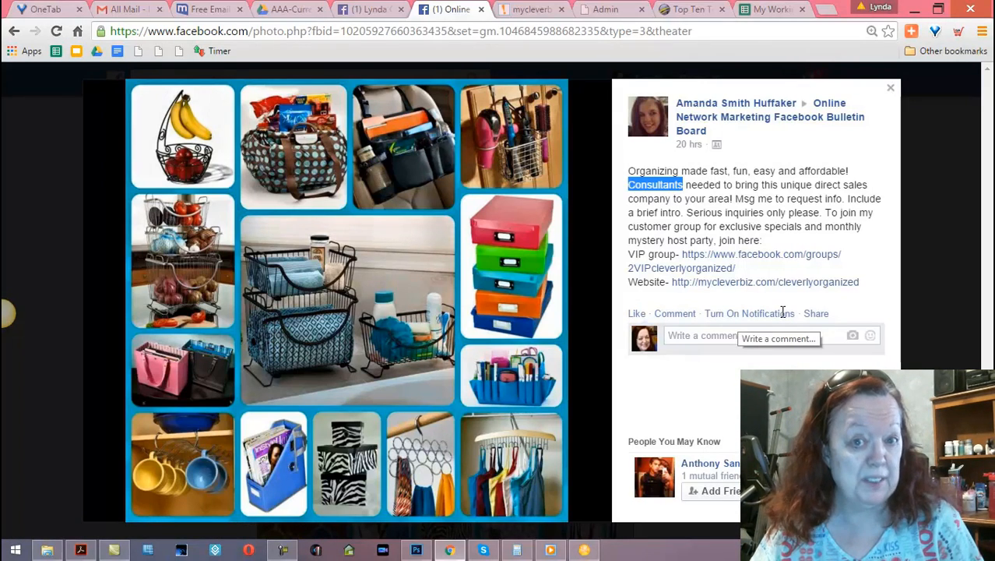
left_click(606, 10)
mouse_move(536, 206)
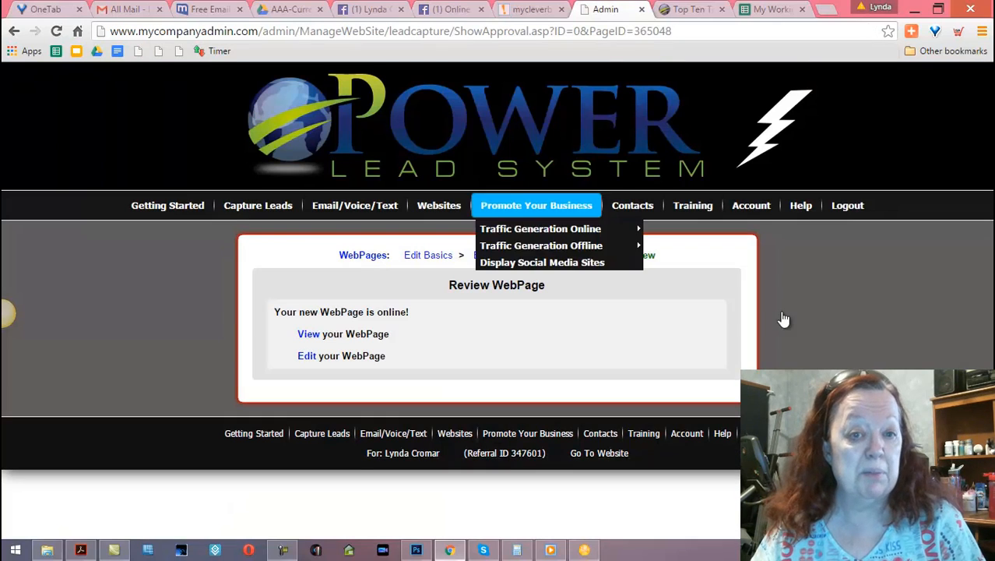
left_click(689, 9)
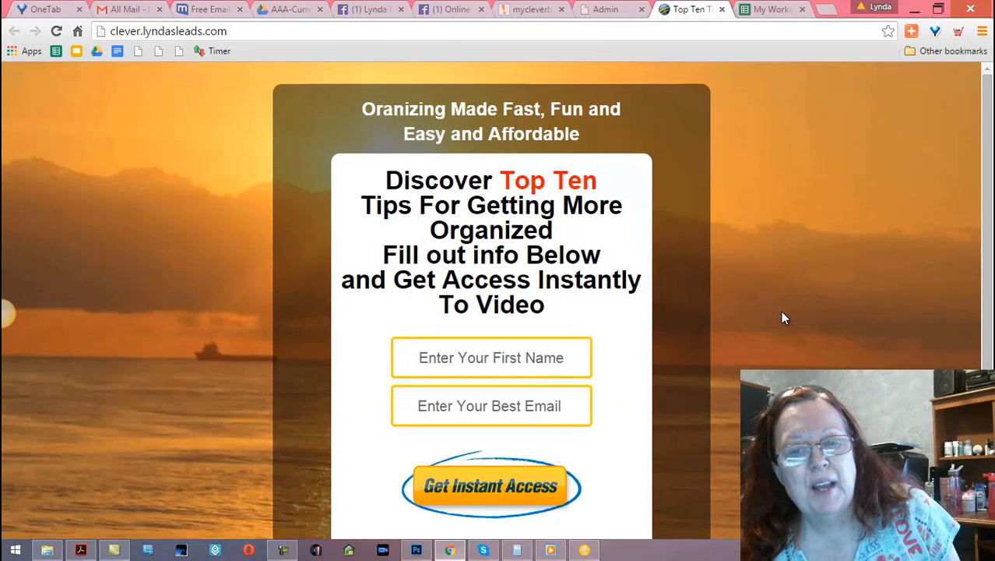
Compare the Clever Container website and the Facebook post with the live capture page, ending on the capture page
left_click(531, 10)
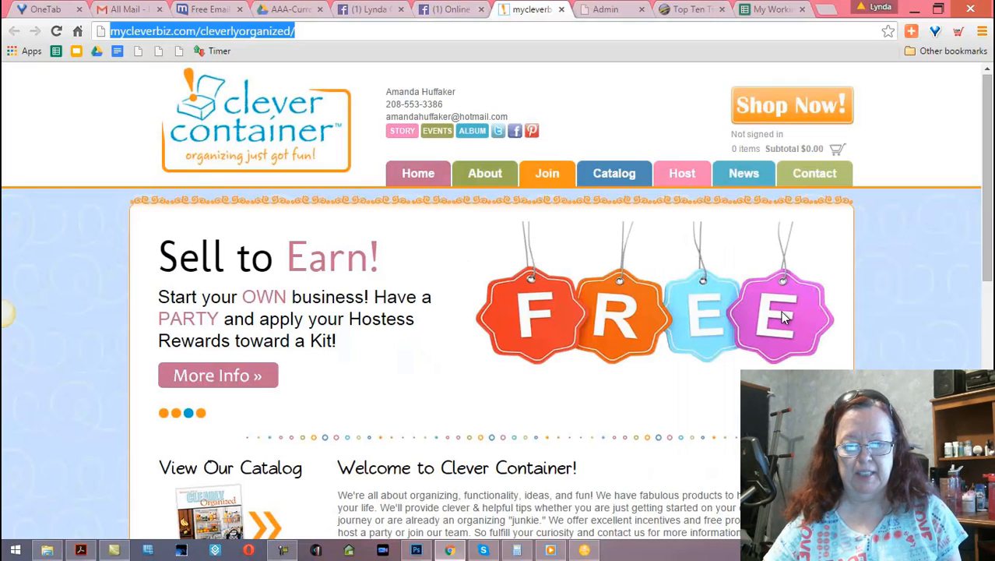
left_click(450, 9)
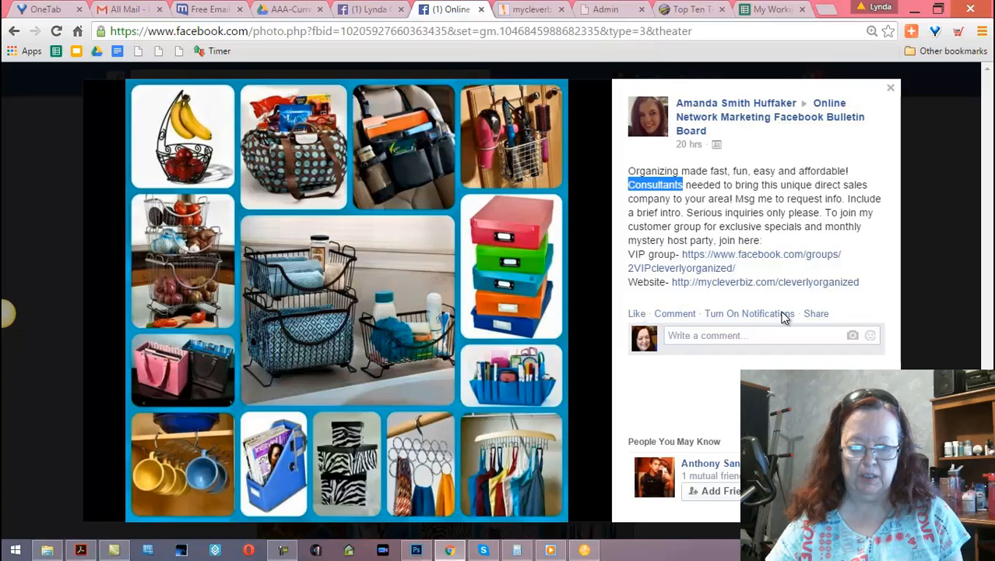
left_click(531, 9)
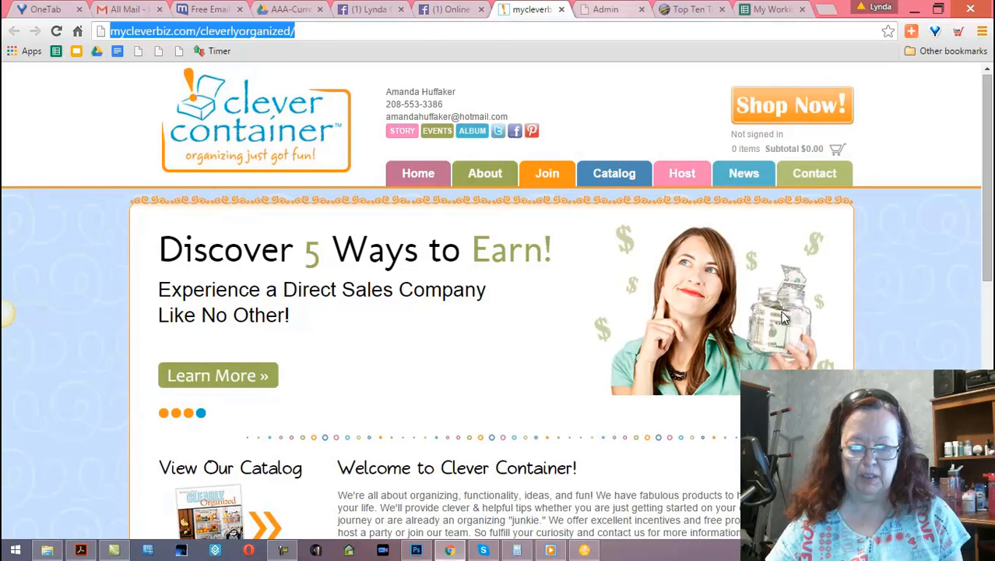
key("ctrl+Tab")
key("ctrl+Tab")
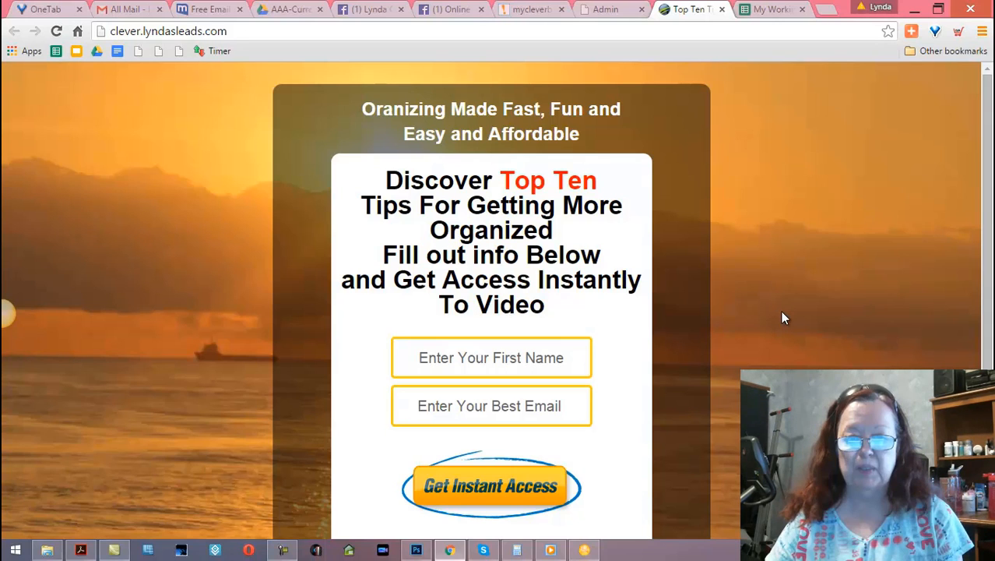
key("ctrl+7")
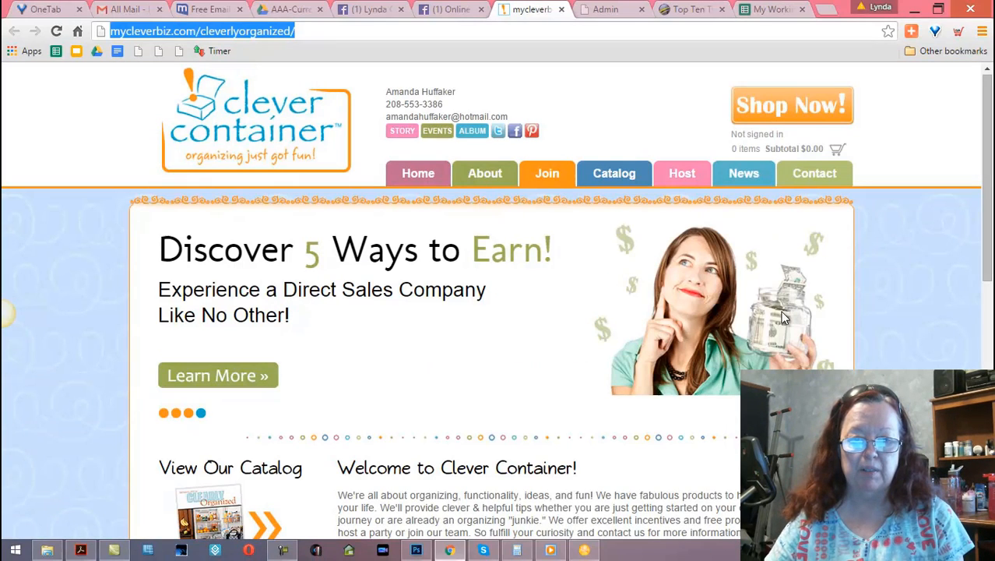
key("ctrl+shift+Tab")
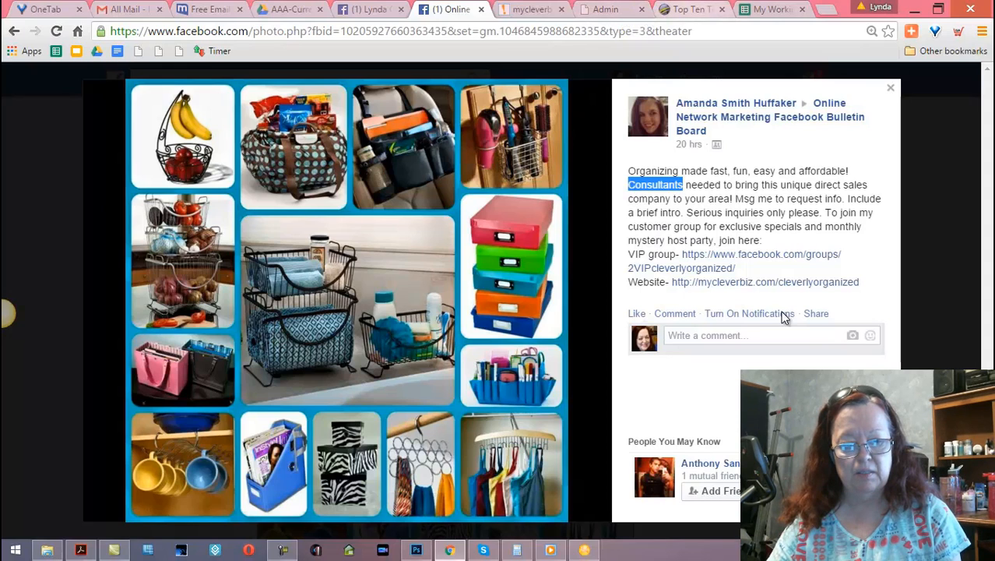
left_click(689, 10)
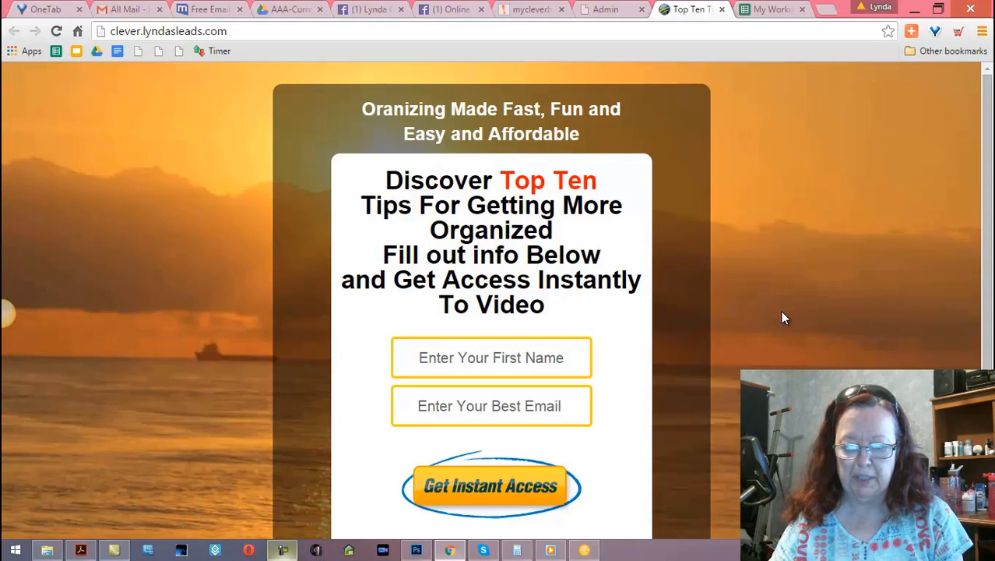
left_click(282, 550)
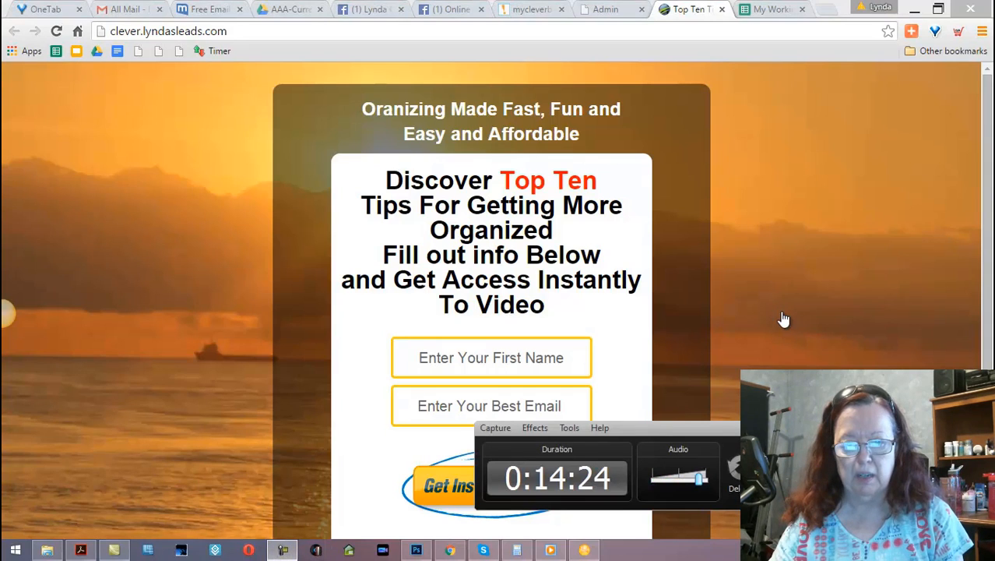